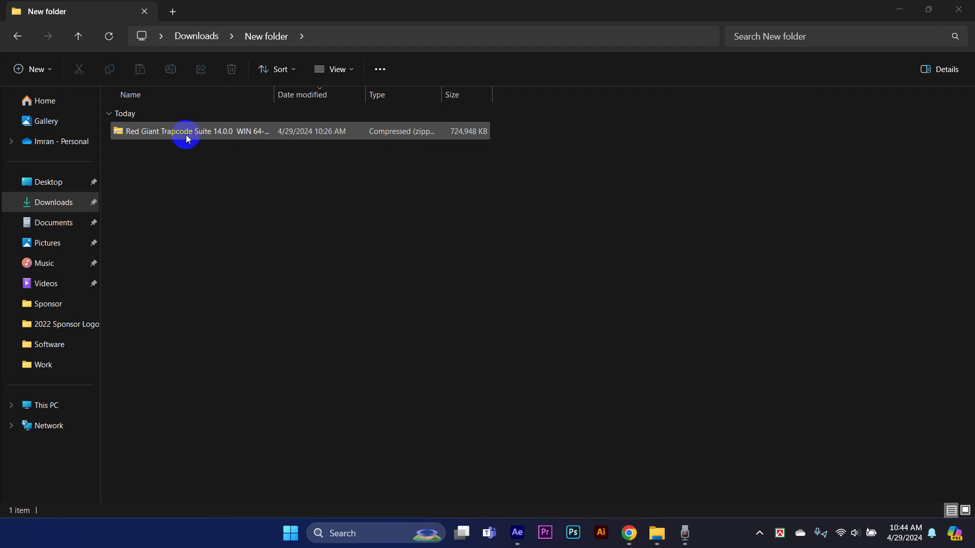
pyautogui.click(234, 132)
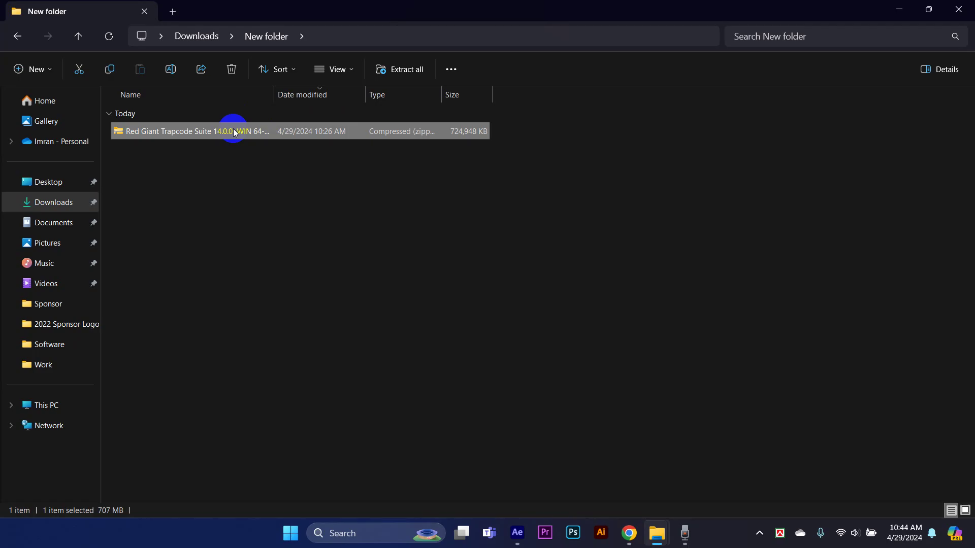
pyautogui.rightClick(235, 132)
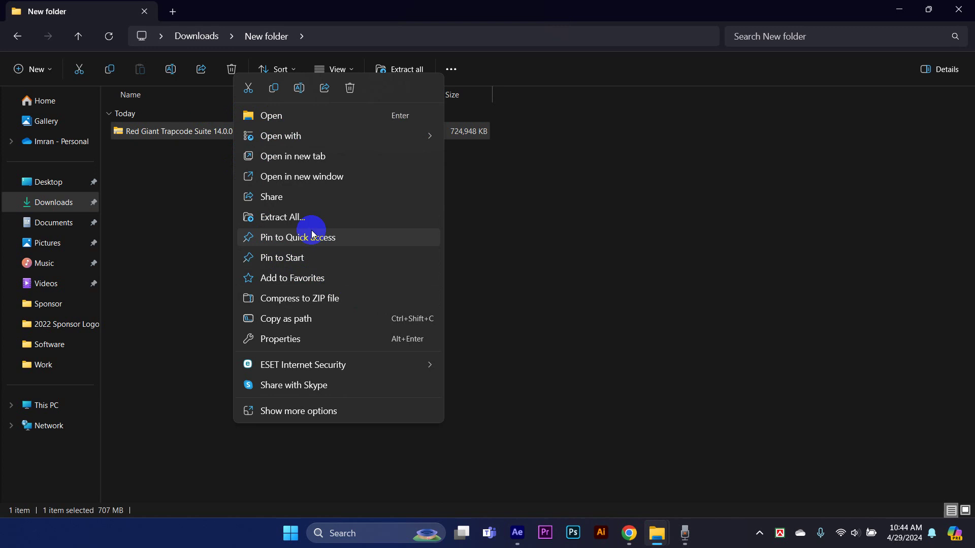
pyautogui.click(297, 412)
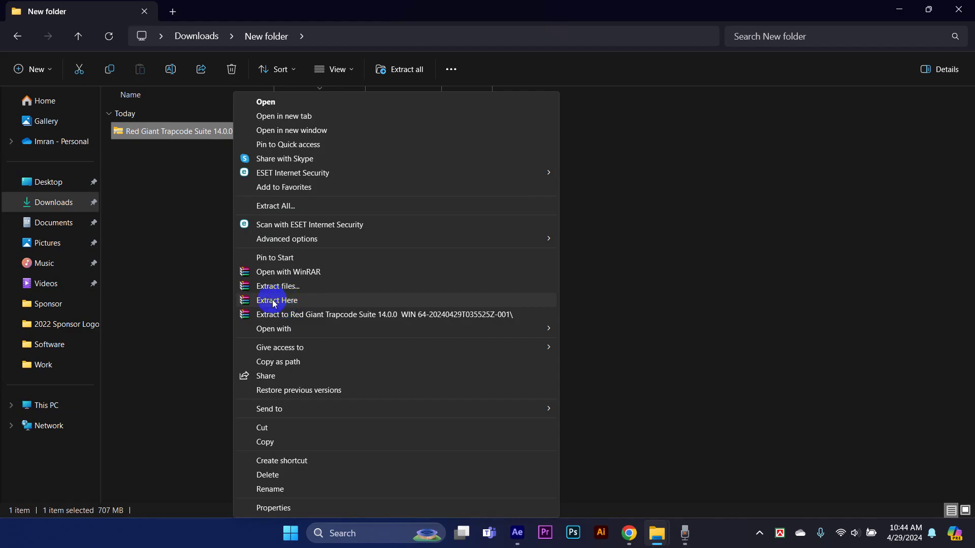
pyautogui.click(193, 228)
# - Extract the Red Giant Trapcode Suite 14.0.0 zip archive into the current folder with WinRAR and open the extracted folder
pyautogui.rightClick(187, 135)
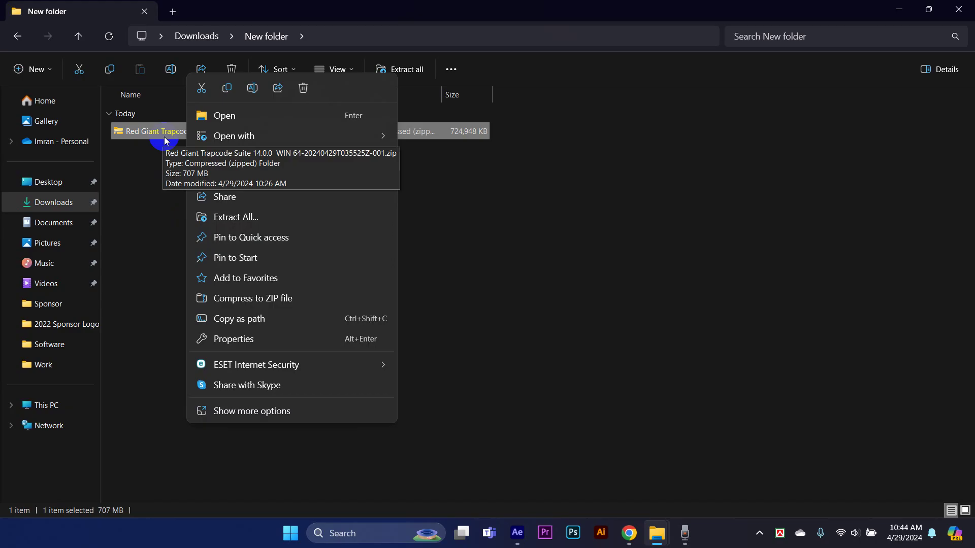
pyautogui.click(247, 411)
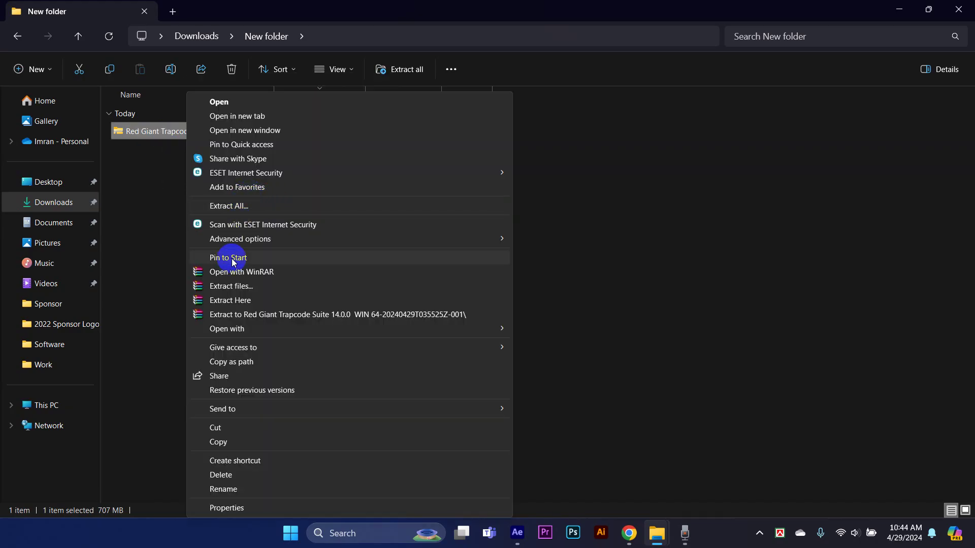
pyautogui.click(234, 300)
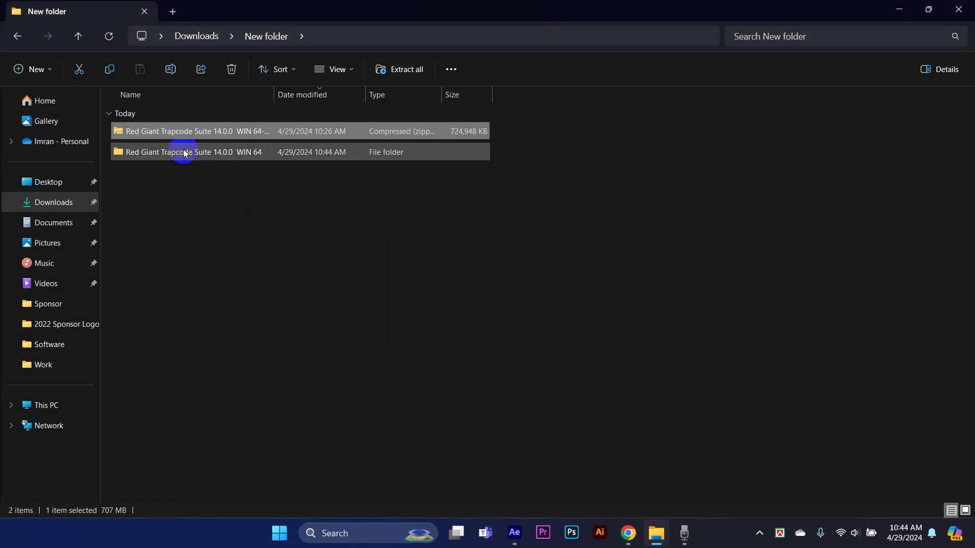
pyautogui.doubleClick(184, 153)
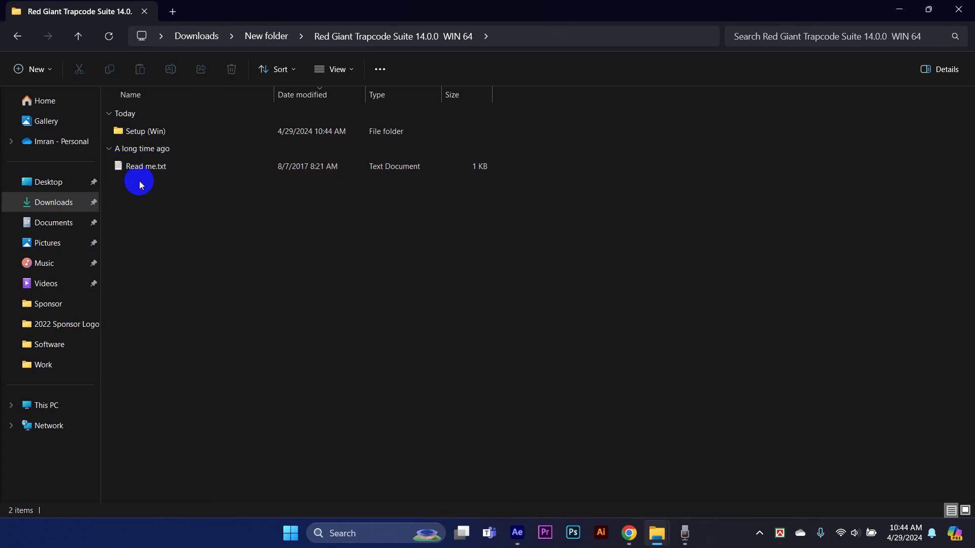
# - Open Read me.txt, read its licensing notes, and close the document
pyautogui.doubleClick(165, 167)
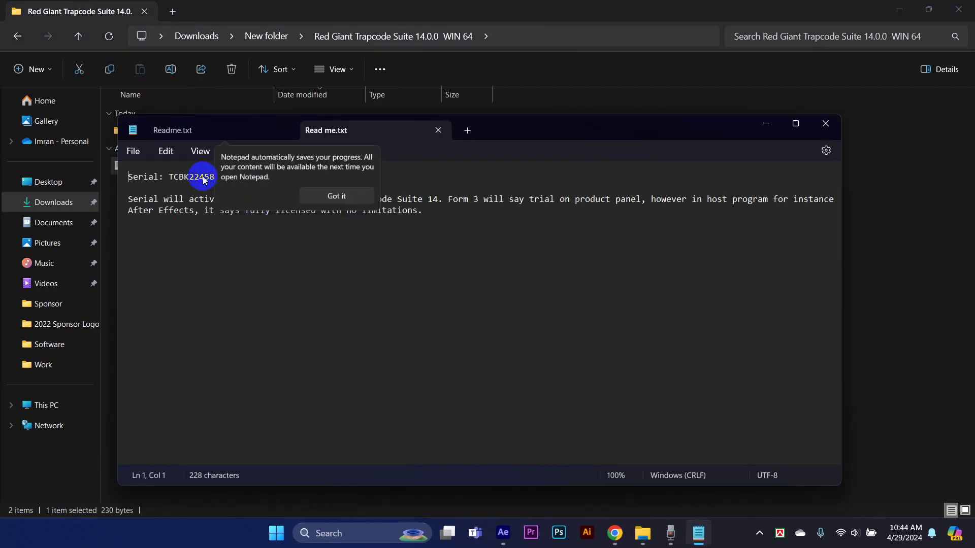
pyautogui.click(350, 206)
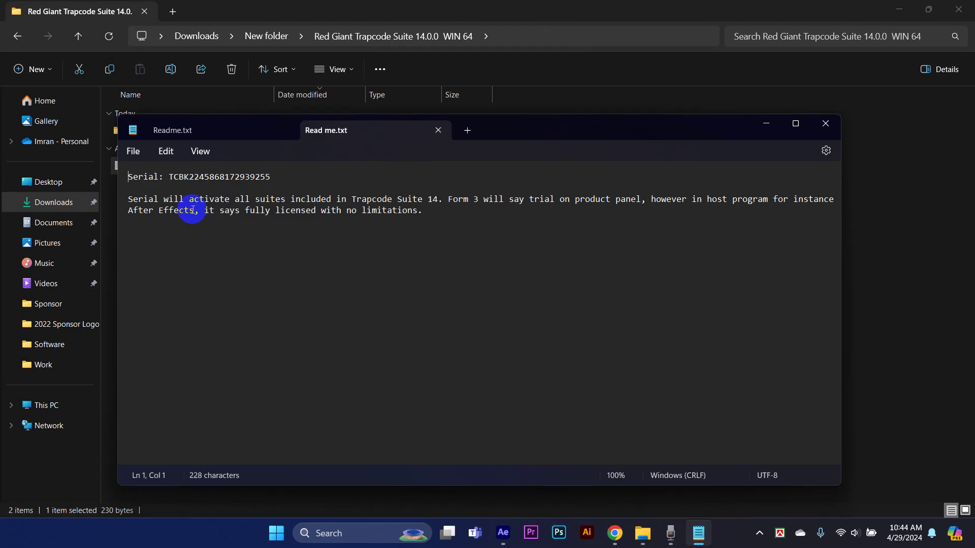
pyautogui.click(819, 134)
# - Open the Setup (Win) folder and run Trapcode Suite 14.0.0 Installer.exe as administrator
pyautogui.click(207, 130)
pyautogui.doubleClick(207, 130)
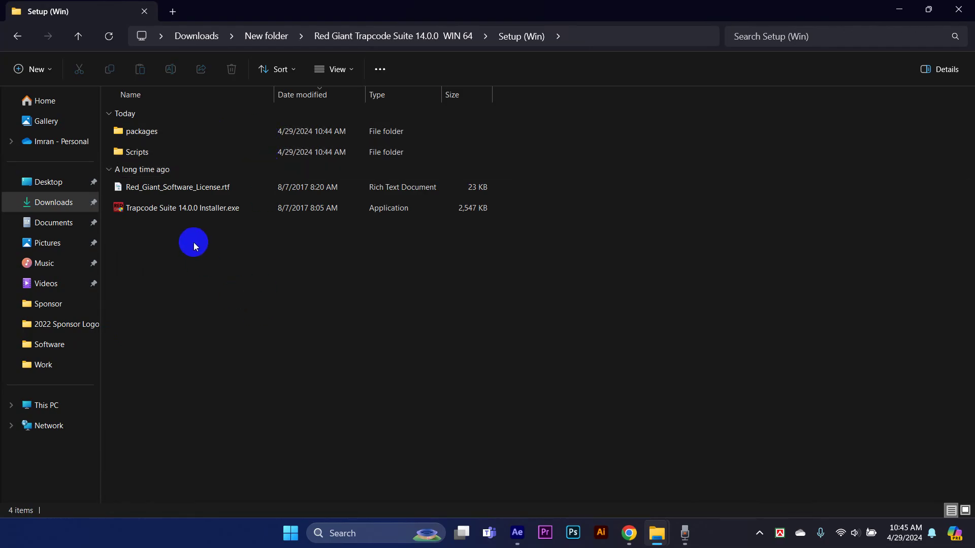
pyautogui.click(194, 208)
pyautogui.rightClick(194, 209)
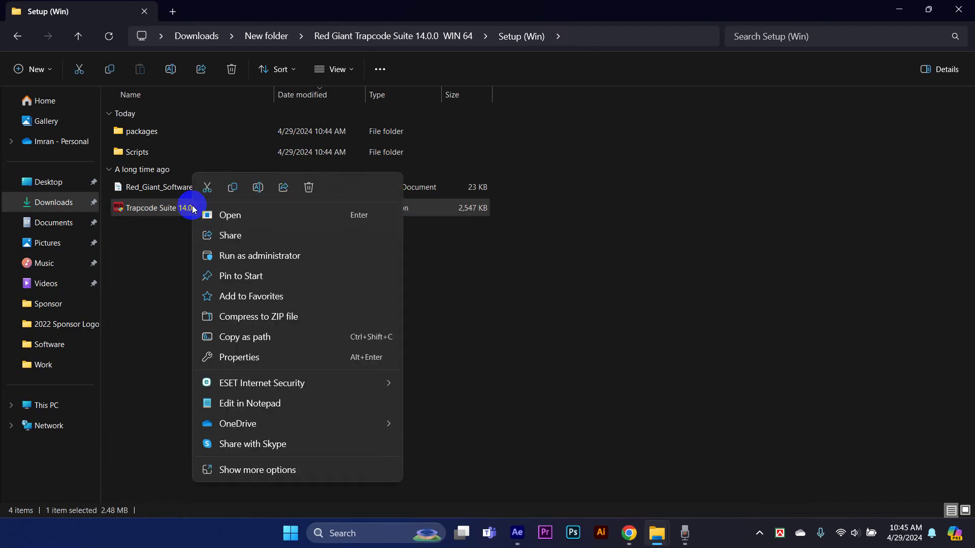
pyautogui.click(255, 257)
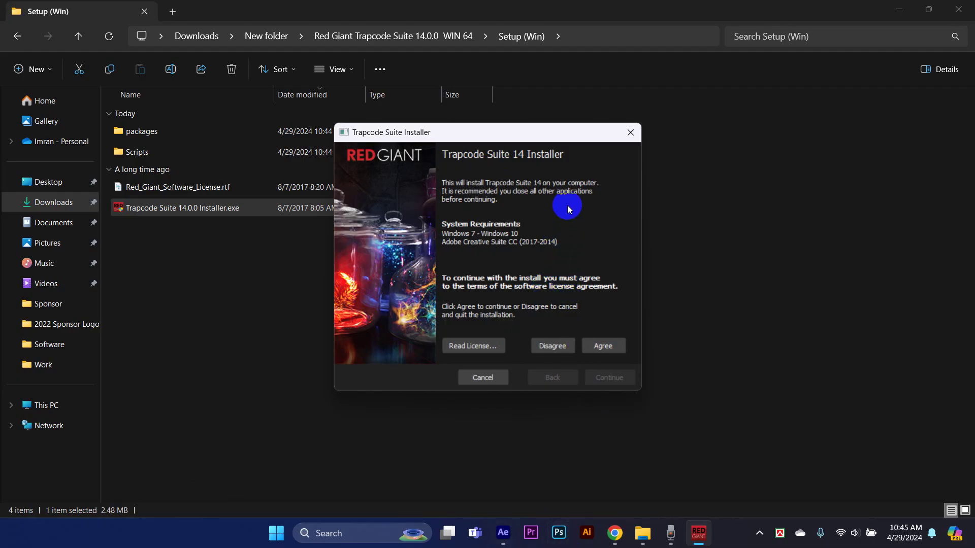
# - Accept the license agreement and install Trapcode Suite 14 with all plugins selected
pyautogui.click(601, 347)
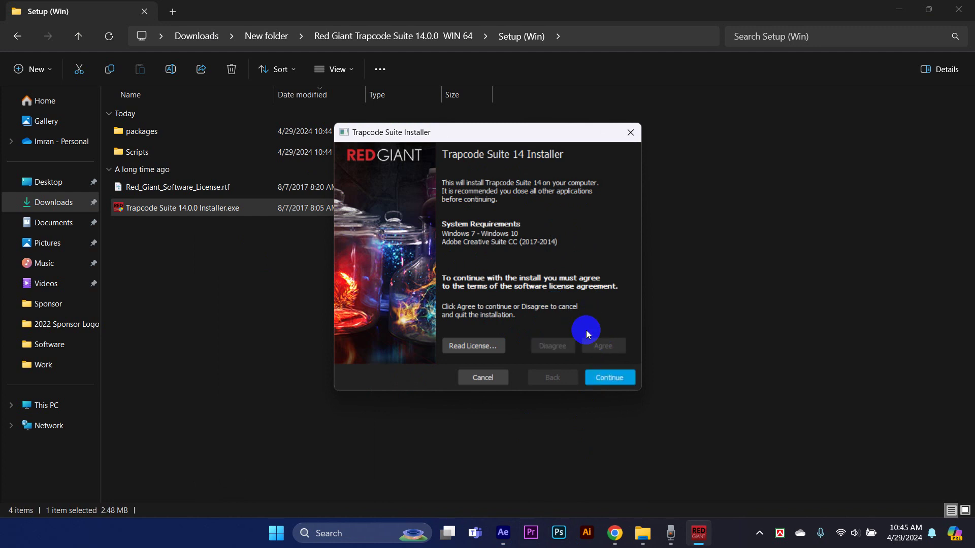
pyautogui.click(601, 378)
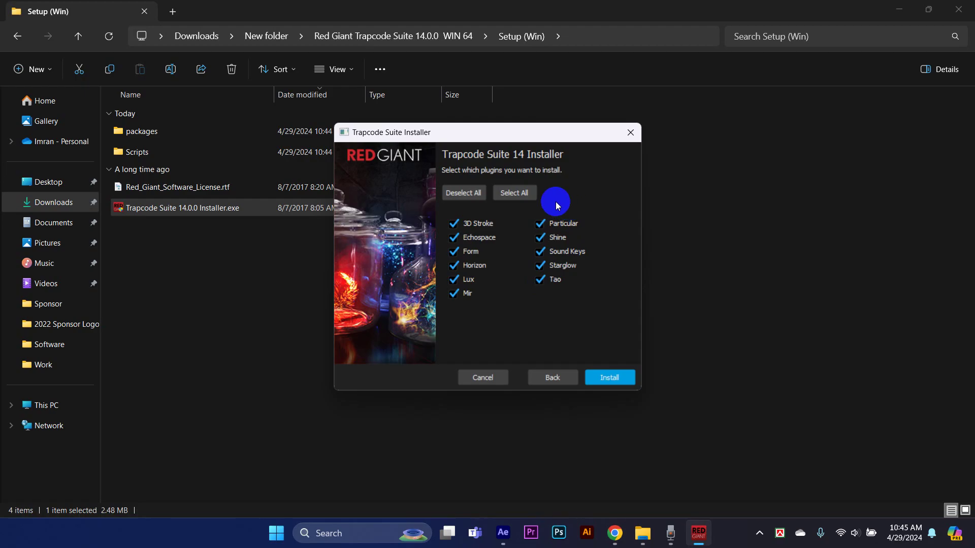
pyautogui.click(604, 376)
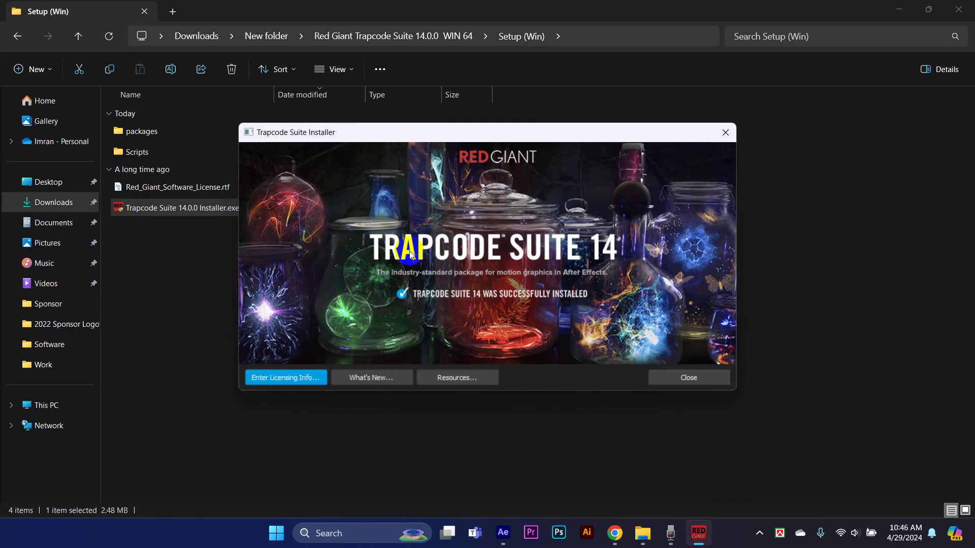
# - Open the installer's licensing entry form and copy the serial code from Read me.txt in the parent folder
pyautogui.click(293, 381)
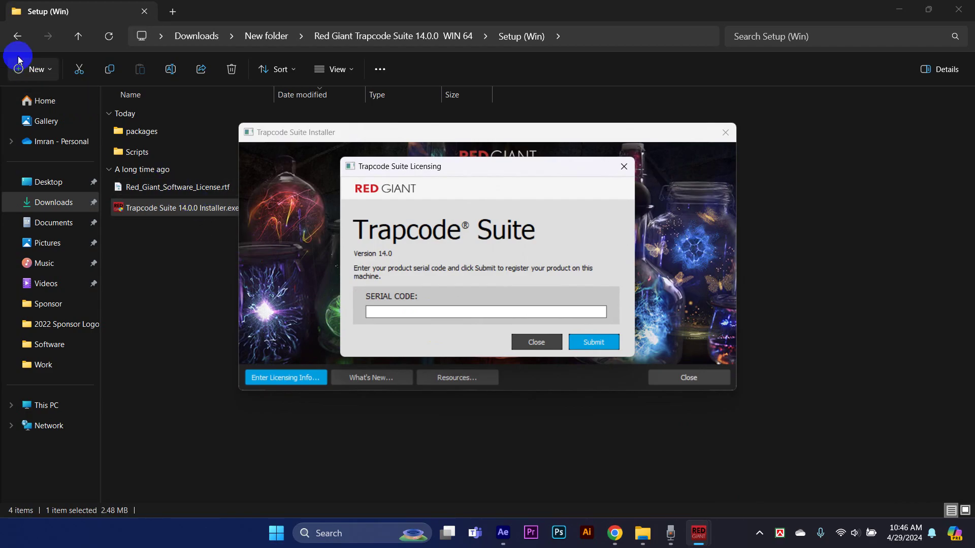
pyautogui.click(10, 36)
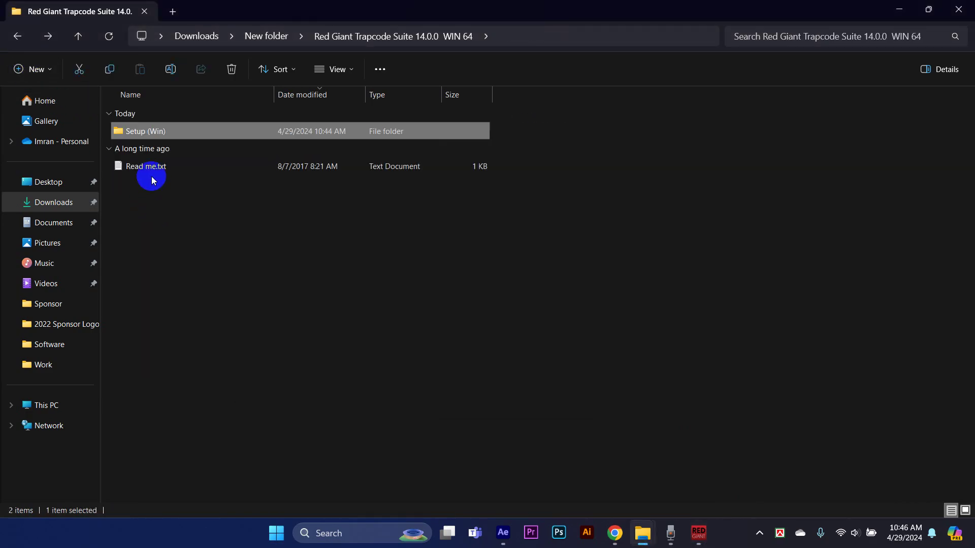
pyautogui.click(152, 172)
pyautogui.doubleClick(153, 172)
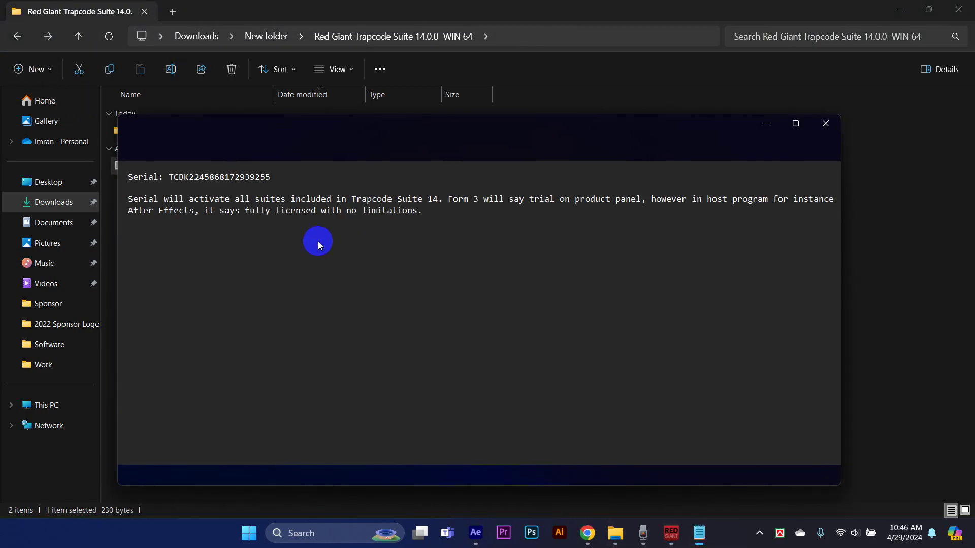
pyautogui.doubleClick(232, 177)
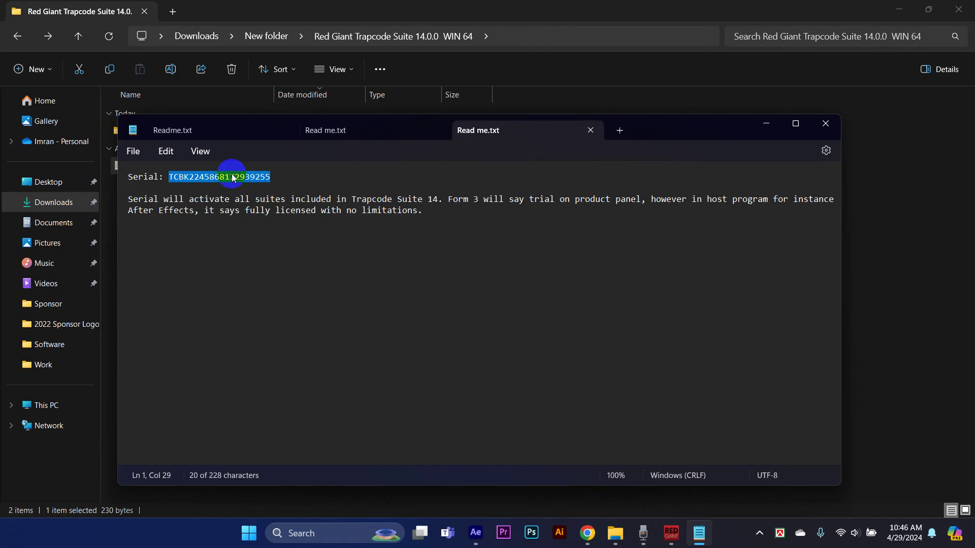
pyautogui.rightClick(233, 177)
pyautogui.click(263, 237)
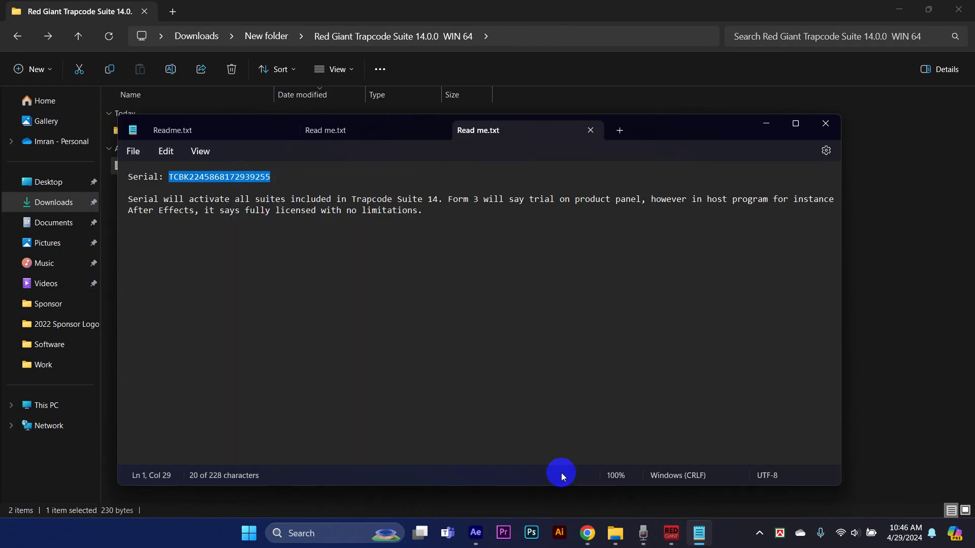
# - Return to the Trapcode Suite Licensing window, paste the serial code, submit it and dismiss the registration message
pyautogui.click(653, 537)
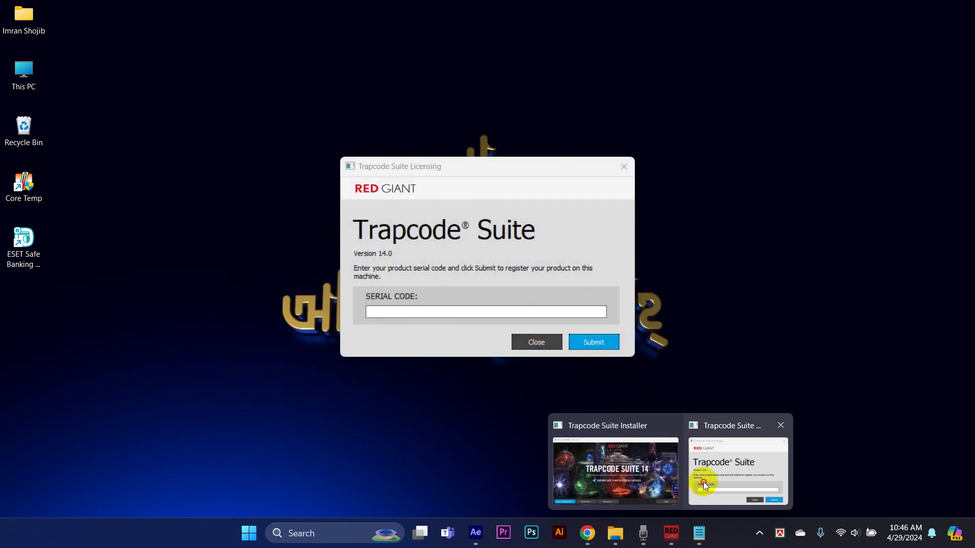
pyautogui.click(703, 483)
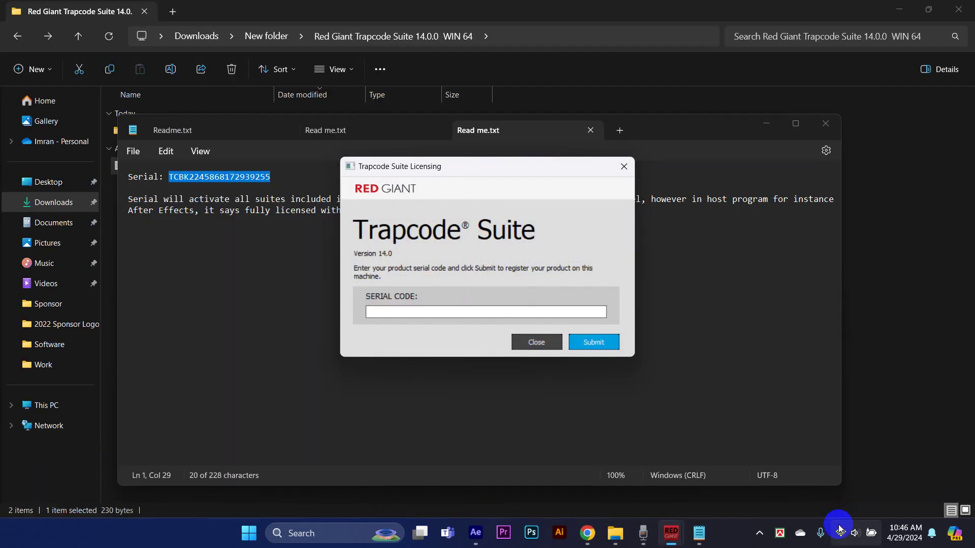
pyautogui.rightClick(512, 313)
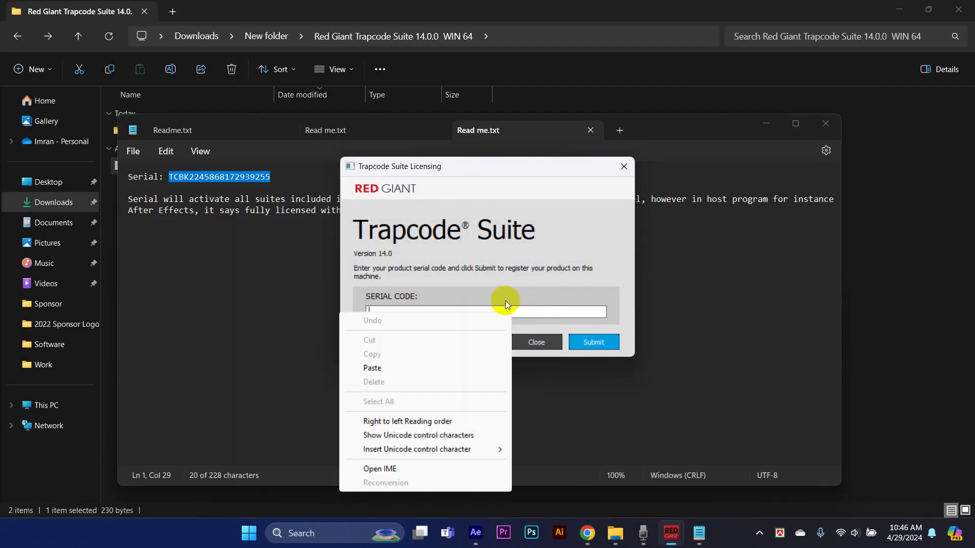
pyautogui.click(412, 368)
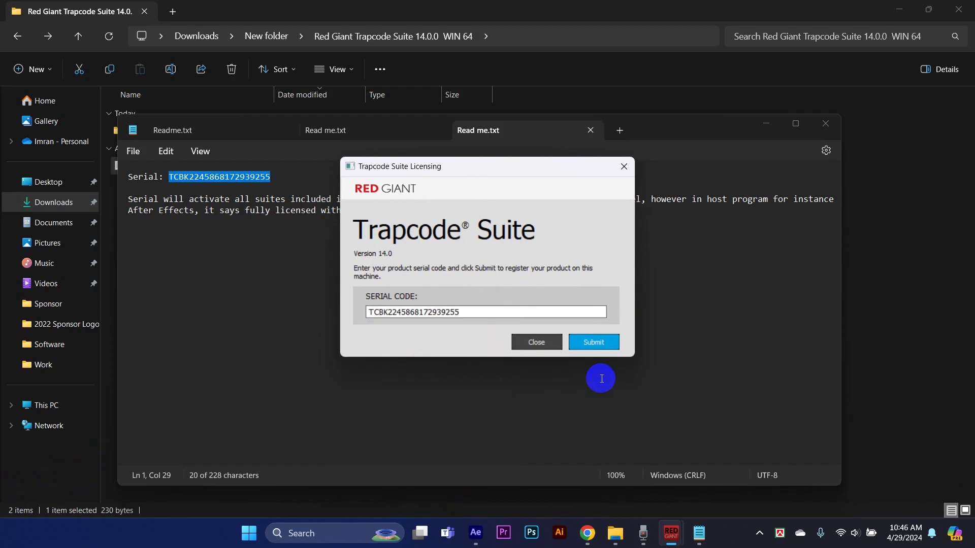
pyautogui.click(598, 345)
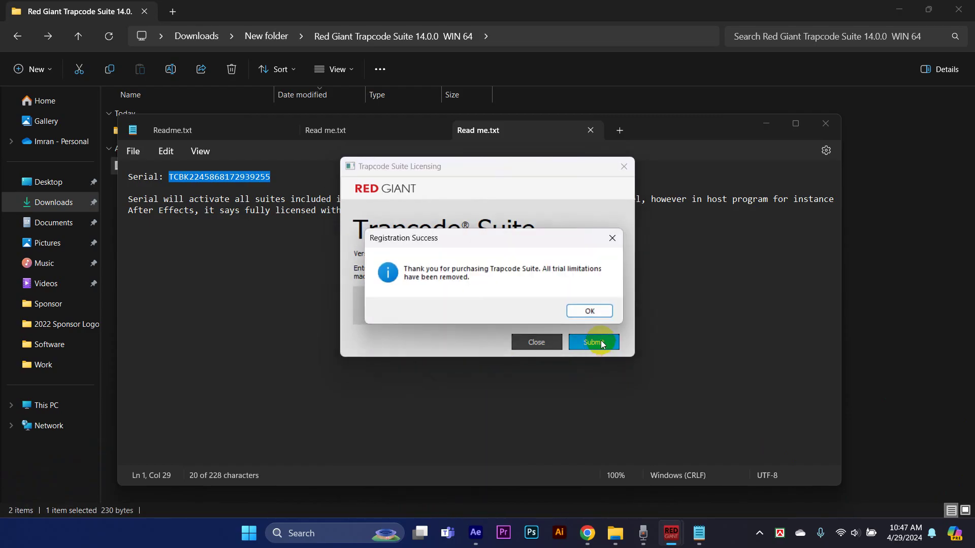
pyautogui.click(590, 312)
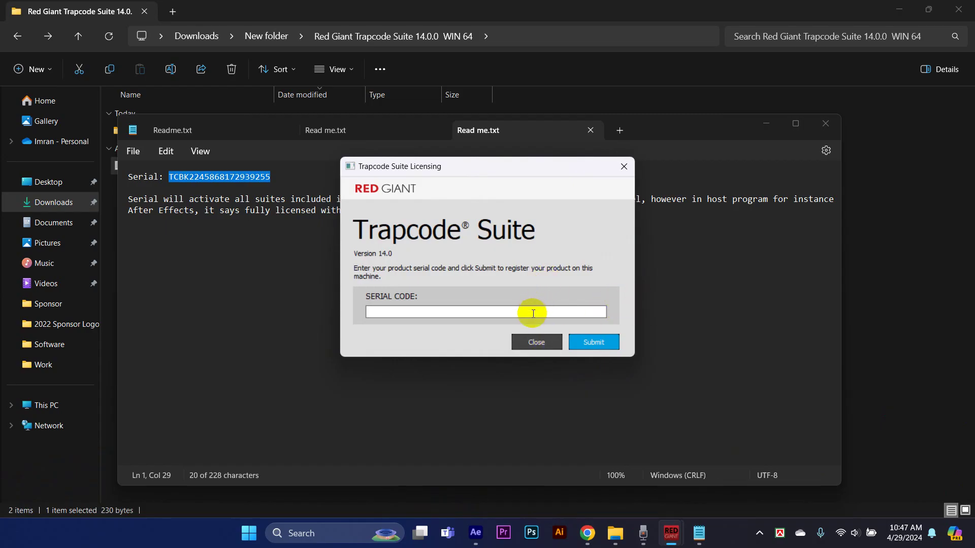
# - Paste and submit the serial code a second time, then close the licensing window
pyautogui.rightClick(533, 312)
pyautogui.click(454, 363)
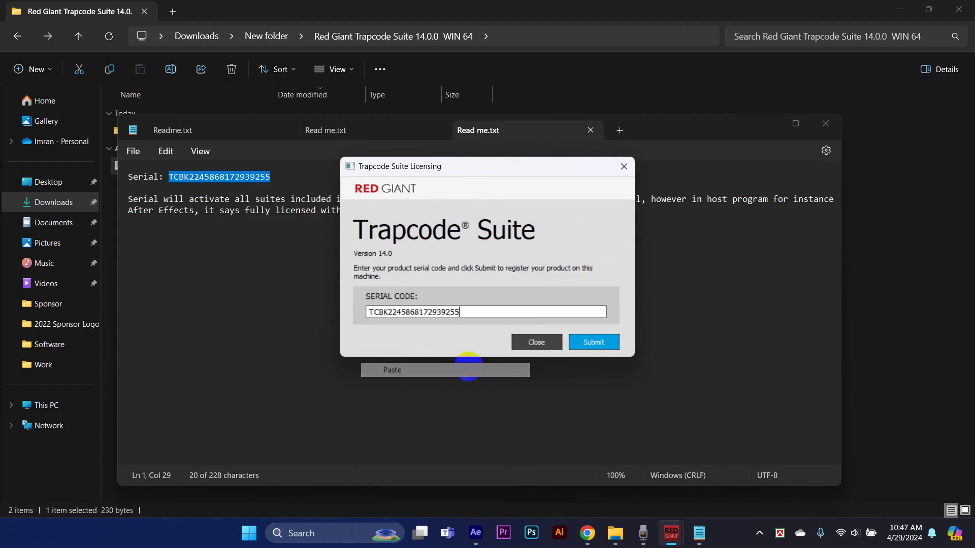
pyautogui.click(586, 343)
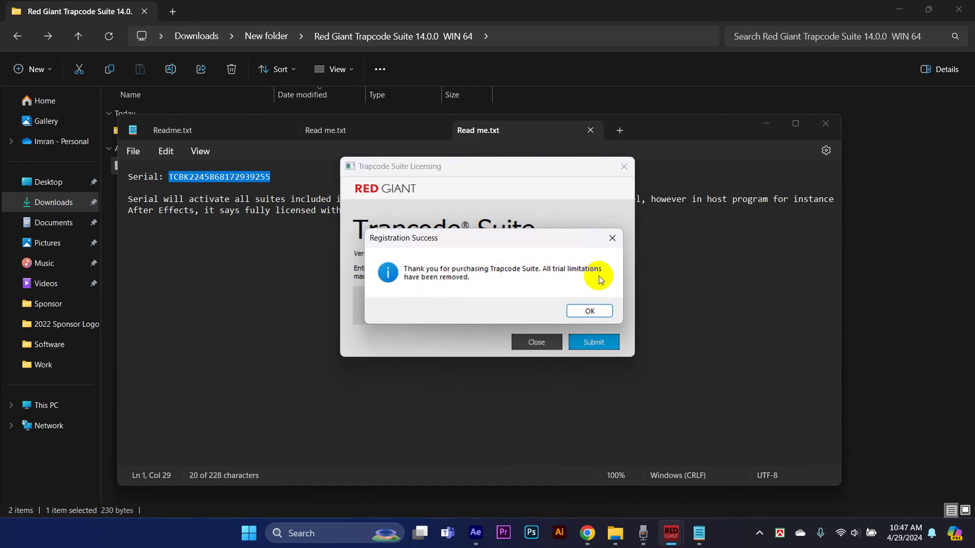
pyautogui.click(583, 308)
pyautogui.click(537, 342)
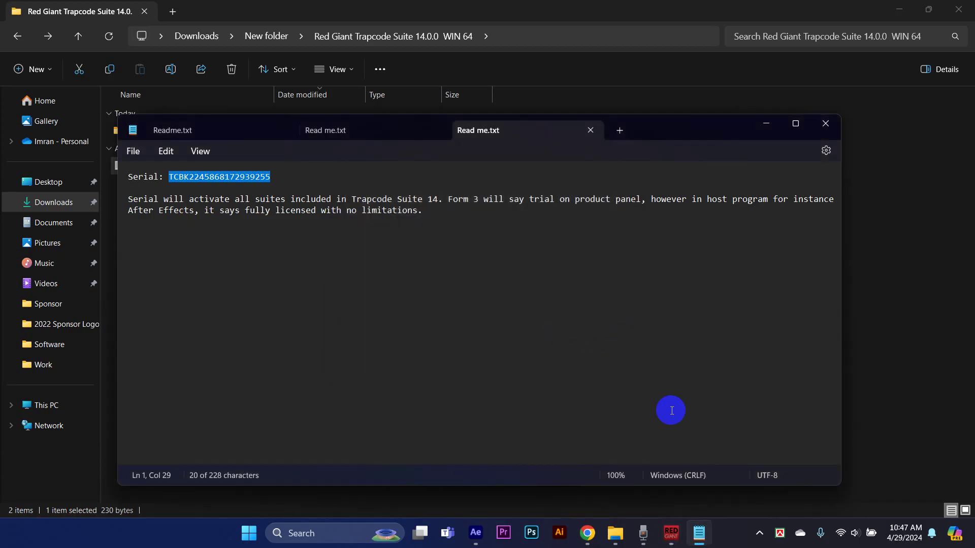
# - Close the Trapcode Suite installer and minimize the Read me.txt window
pyautogui.click(671, 539)
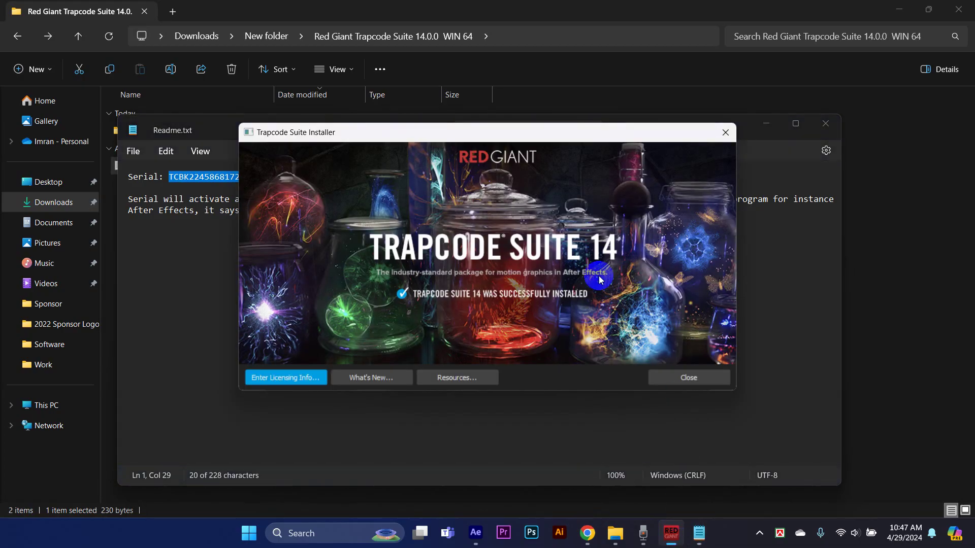
pyautogui.click(688, 378)
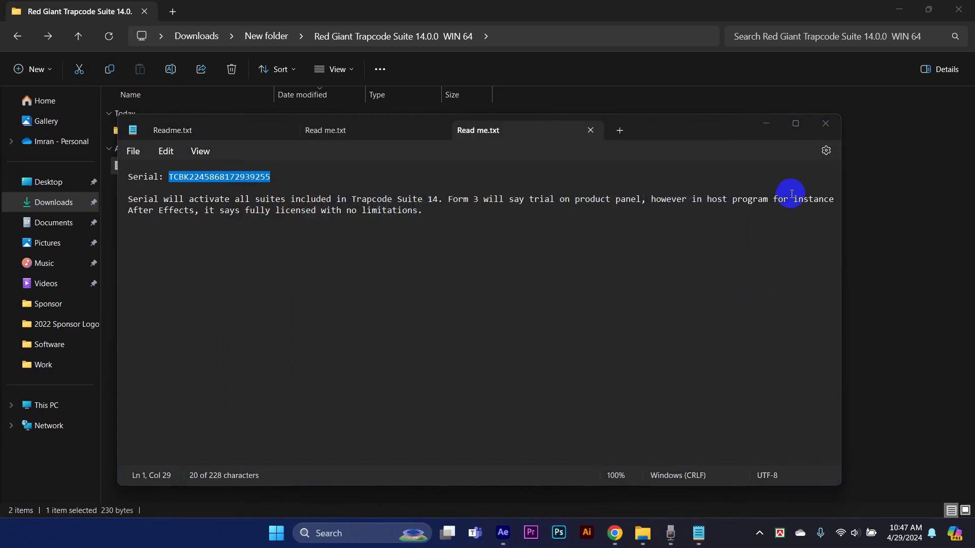
pyautogui.click(765, 123)
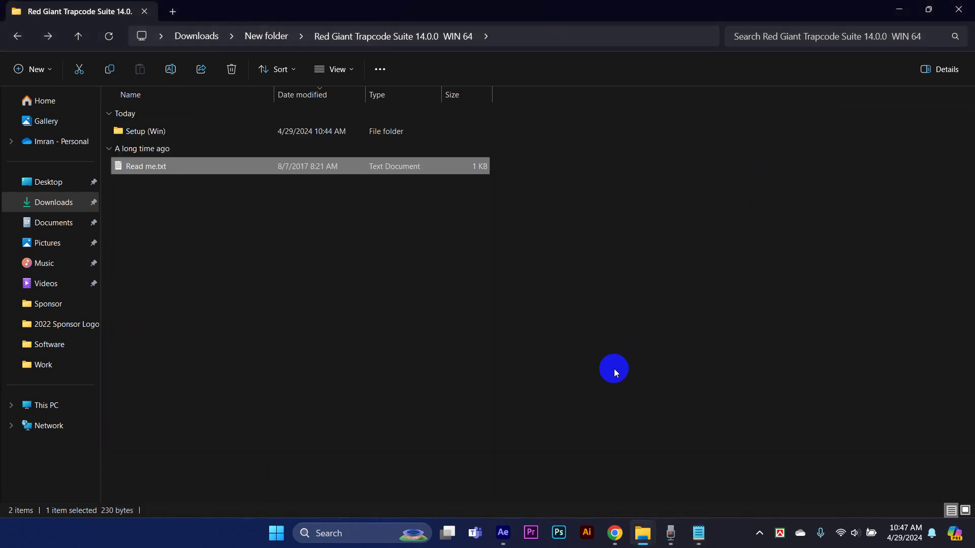
# - Switch to After Effects and exit the program without saving the changes to the untitled project
pyautogui.click(503, 534)
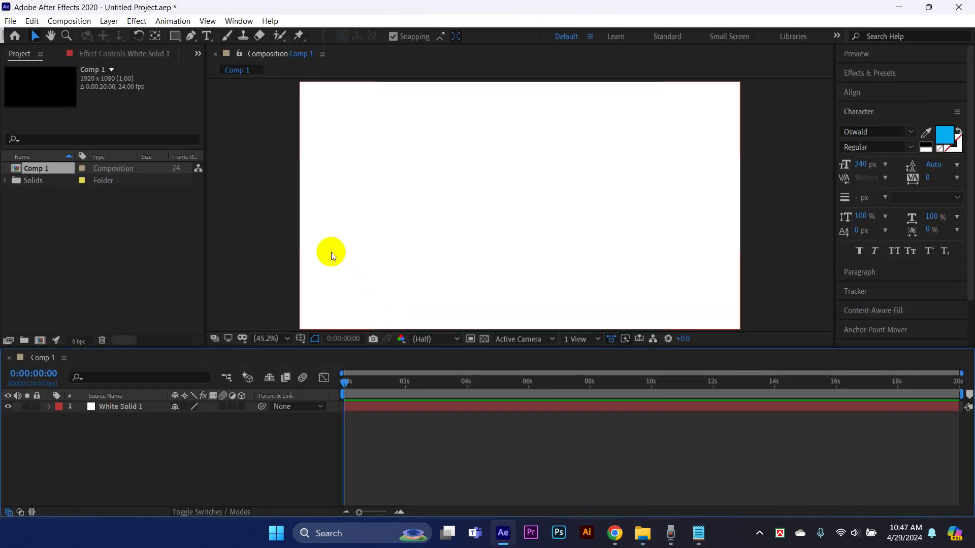
pyautogui.click(10, 21)
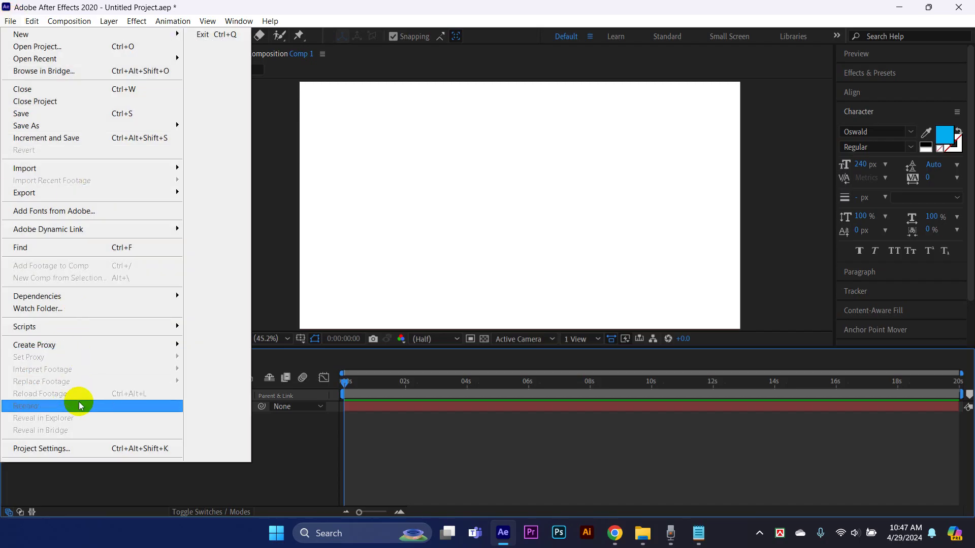
pyautogui.click(233, 36)
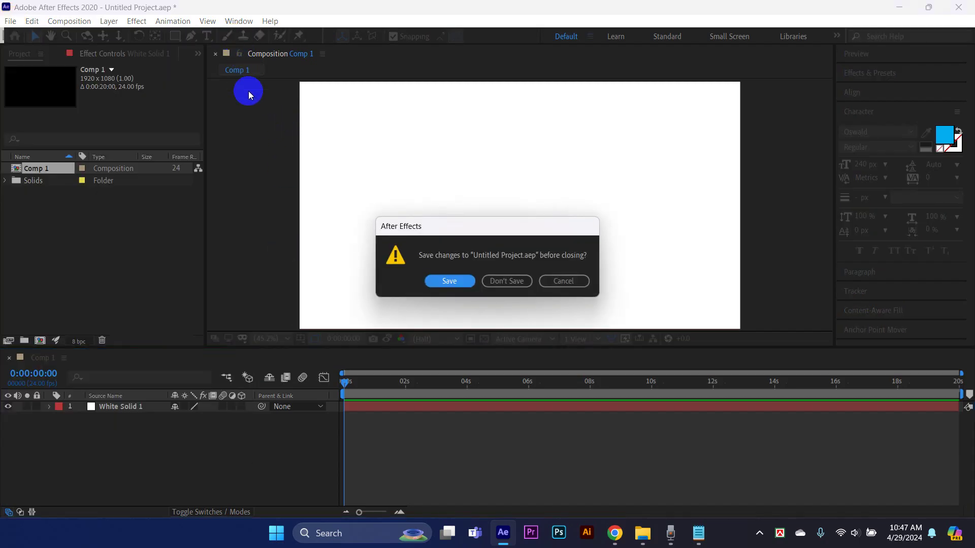
pyautogui.click(511, 279)
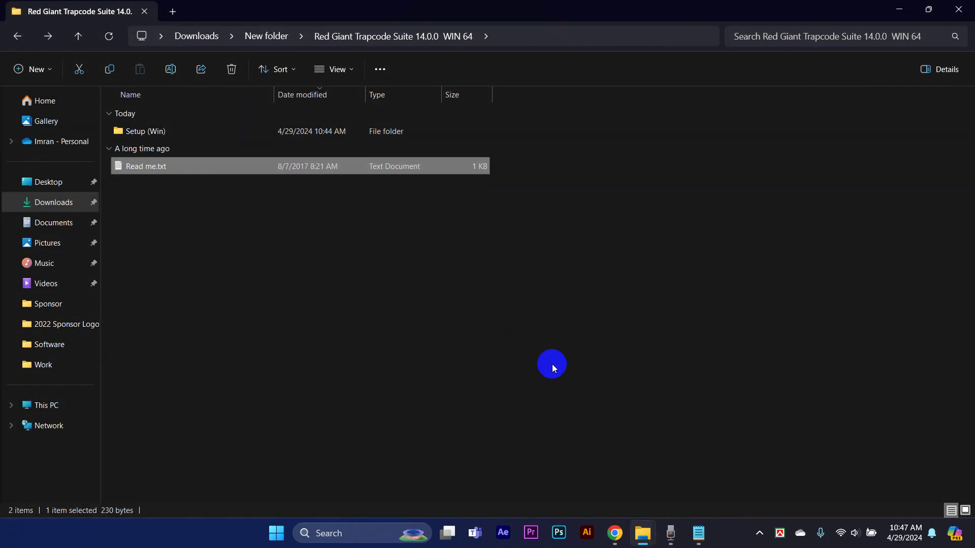
pyautogui.click(526, 297)
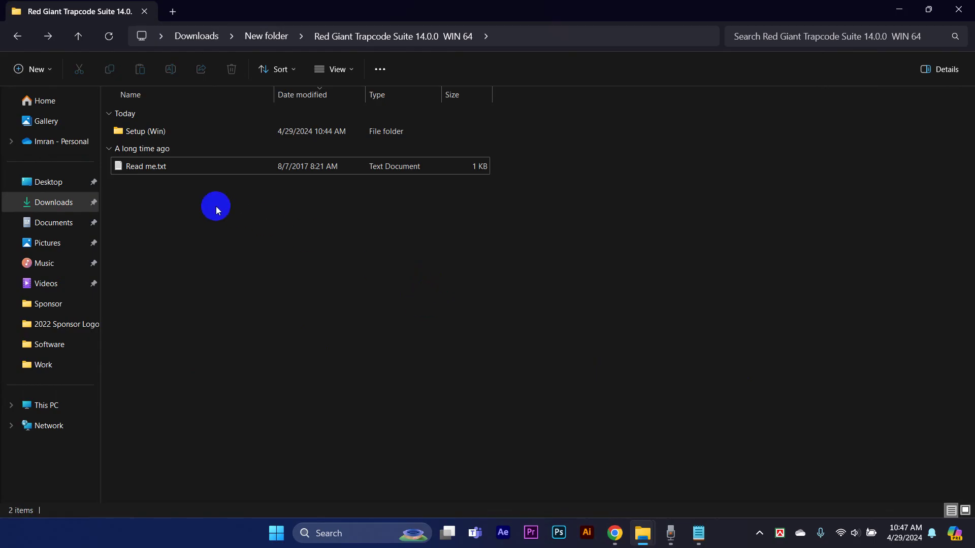
# - Relaunch After Effects, dismiss its Home window and create the composition Comp 1 with the HDTV 1080 24 preset
pyautogui.click(502, 533)
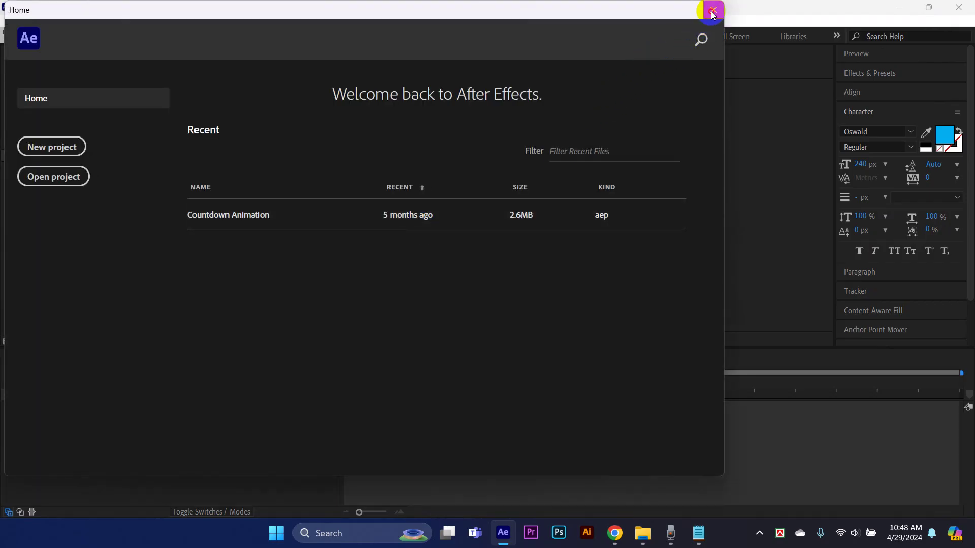
pyautogui.click(713, 10)
pyautogui.click(426, 218)
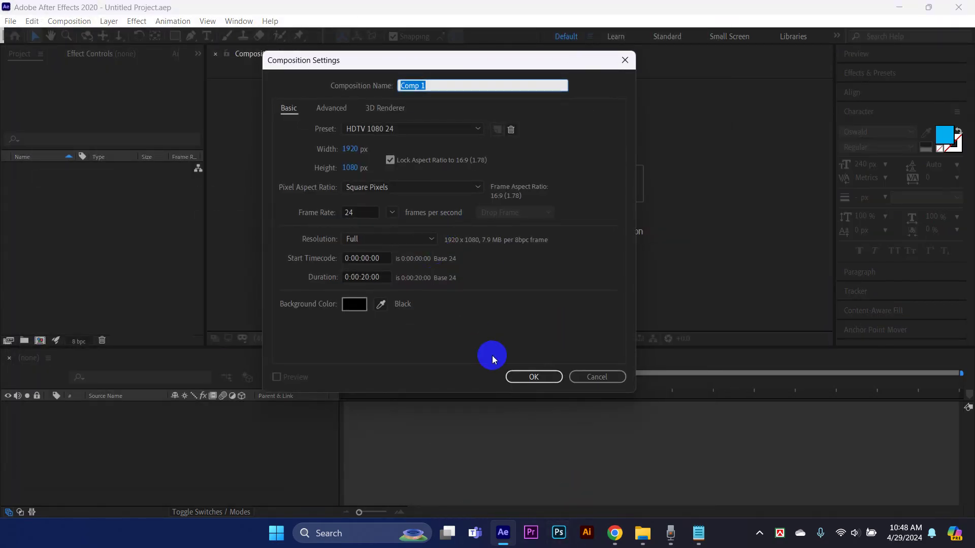
pyautogui.click(535, 381)
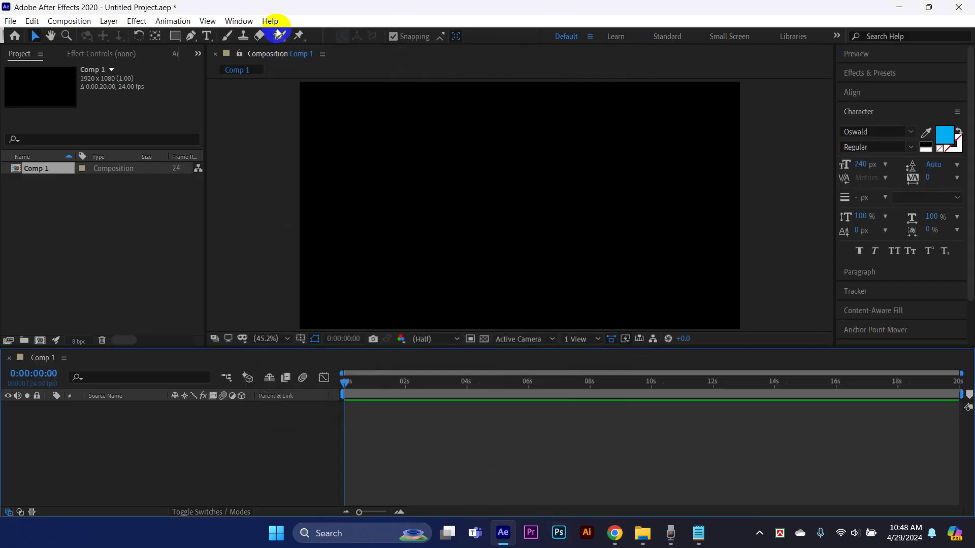
# - Add a white solid layer of 1920 x 1080 px to Comp 1
pyautogui.click(108, 21)
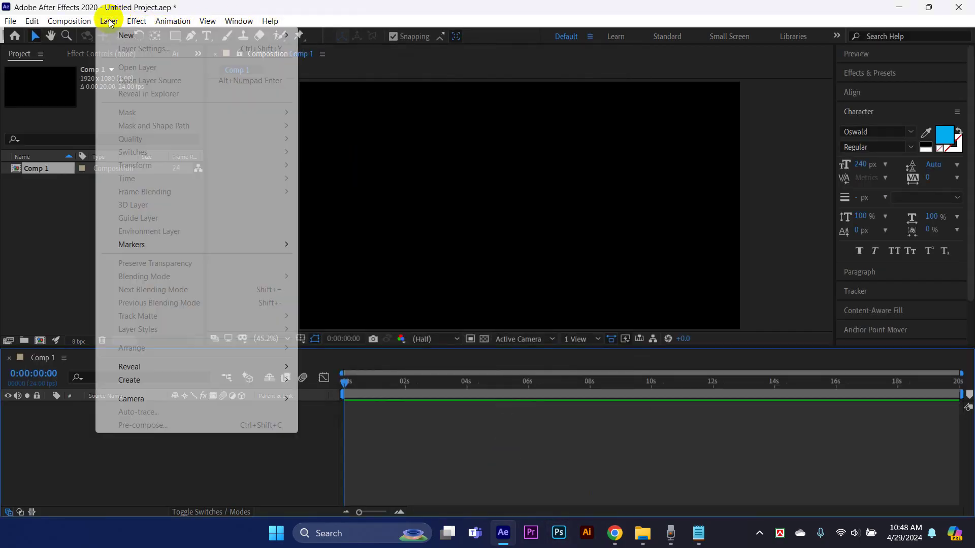
pyautogui.moveTo(198, 40)
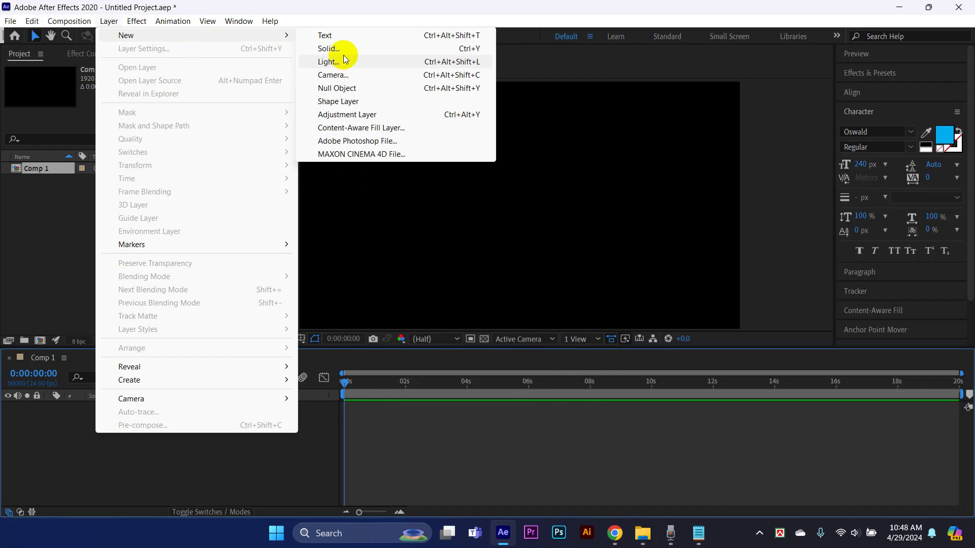
pyautogui.click(340, 49)
pyautogui.click(410, 379)
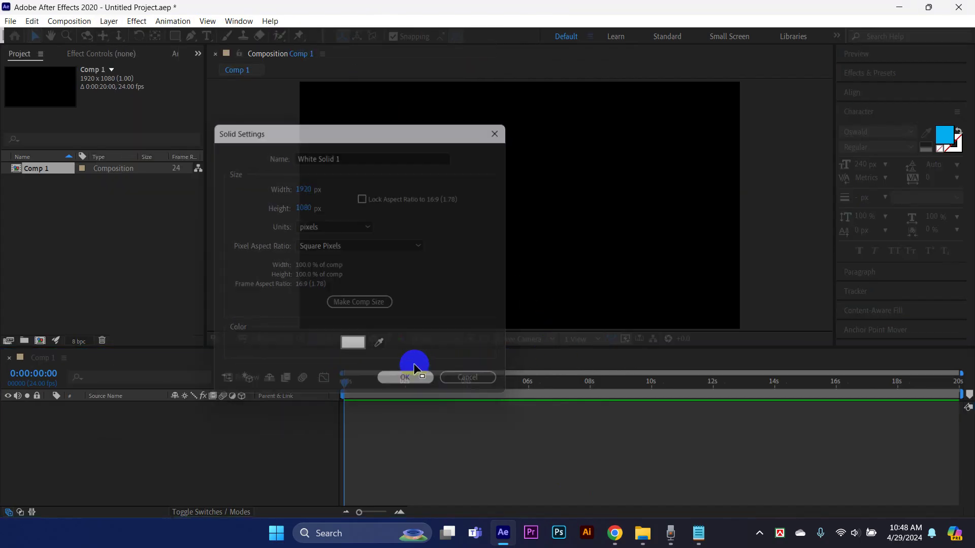
# - Apply the RG Trapcode Particular effect to the white solid and preview the particles by scrubbing to 0:00:05:09
pyautogui.click(139, 21)
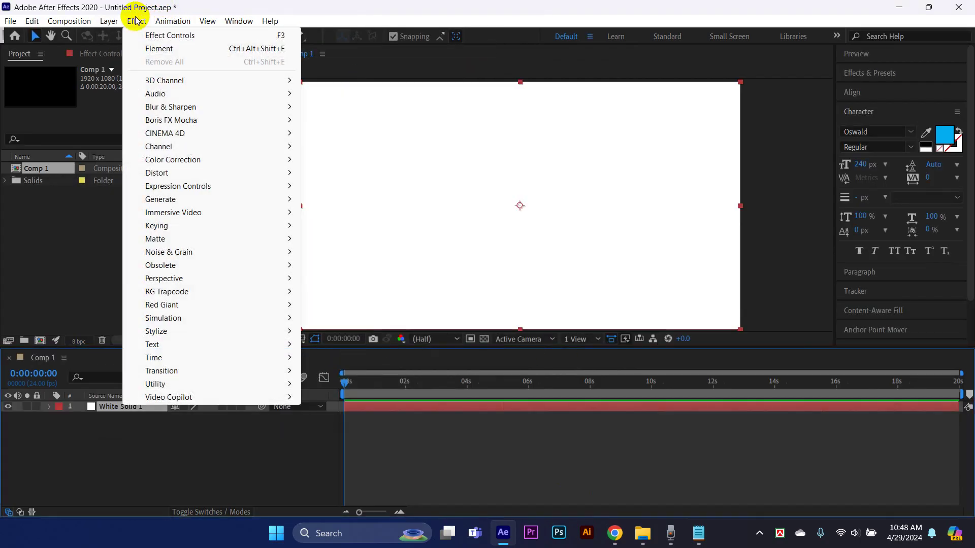
pyautogui.moveTo(164, 295)
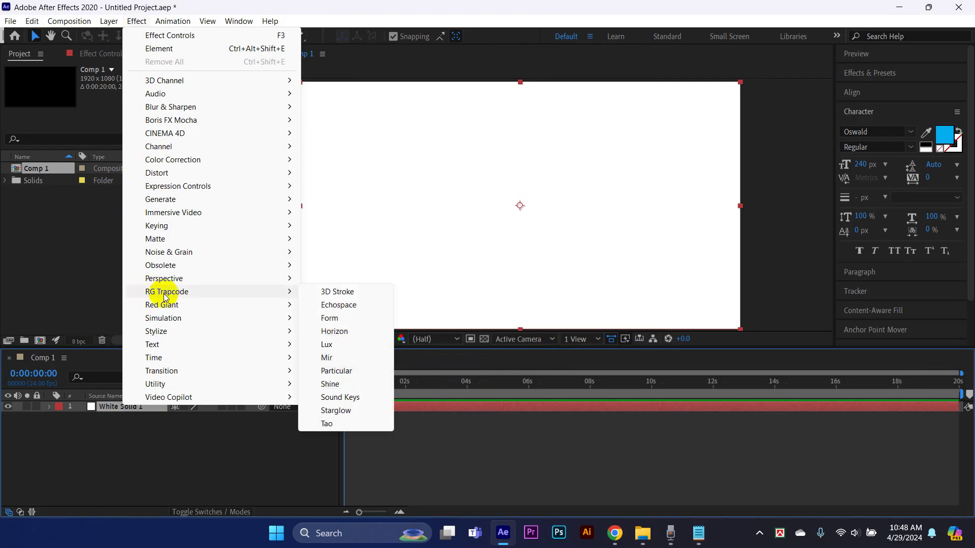
pyautogui.click(355, 372)
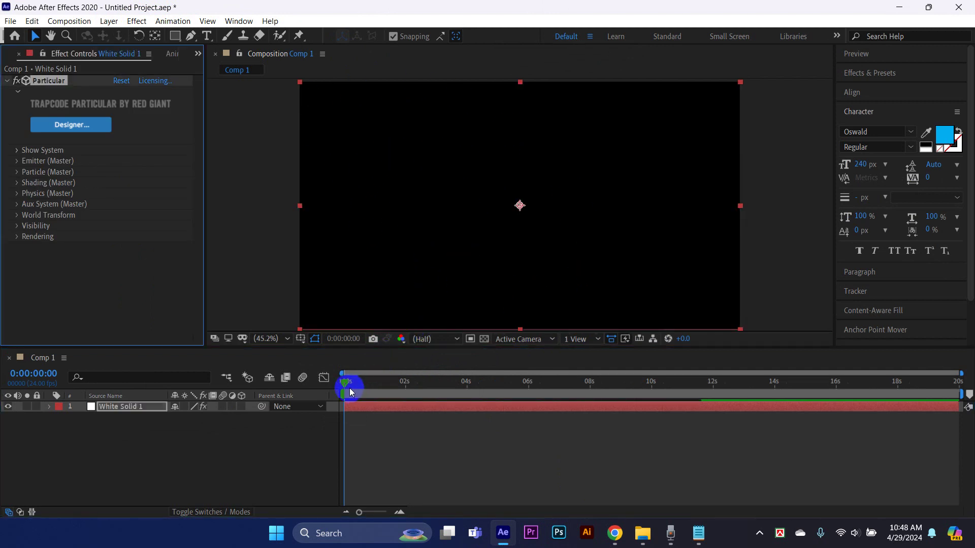
pyautogui.moveTo(347, 385); pyautogui.dragTo(514, 409)
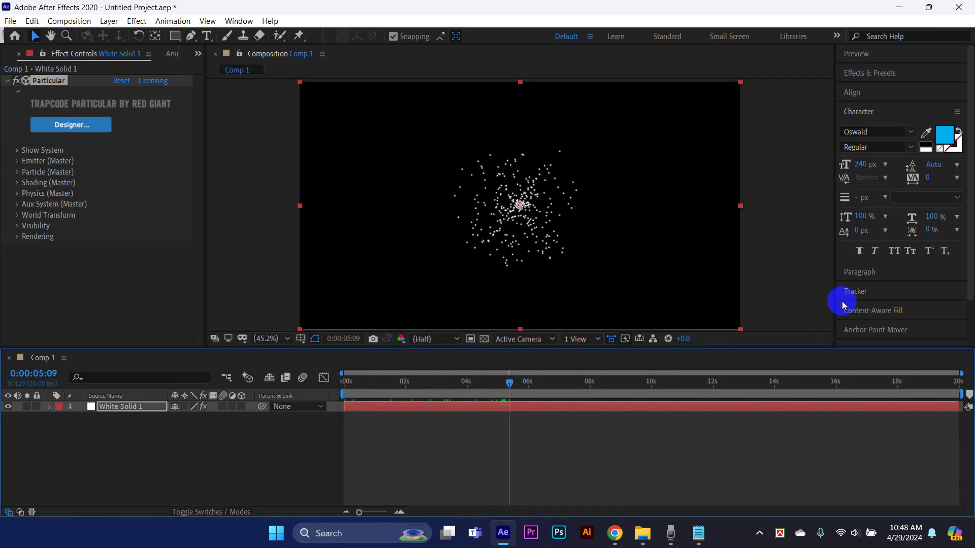
# - Open the Particular Designer to view its blocks, and close it without applying anything
pyautogui.click(84, 126)
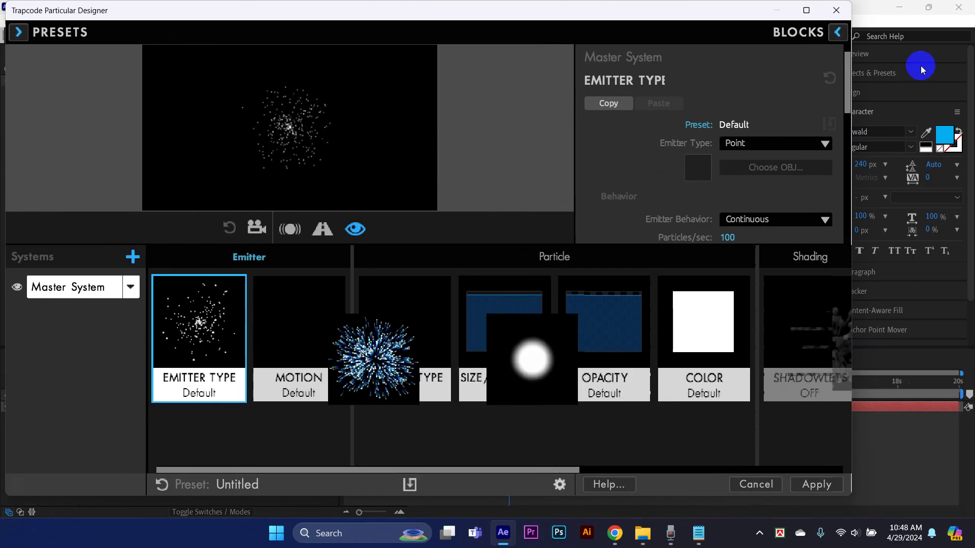
pyautogui.click(838, 32)
pyautogui.click(835, 11)
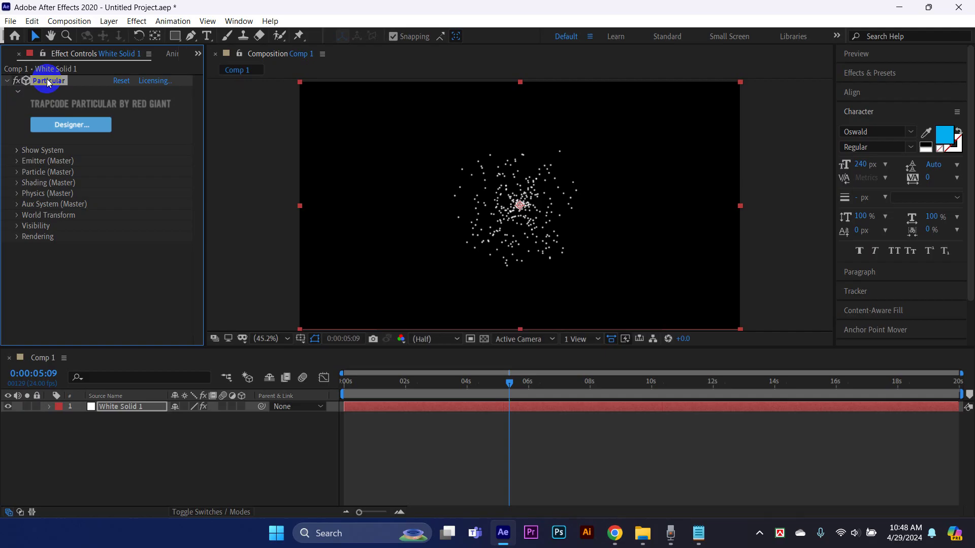
# - Delete the Particular effect from the white solid and apply RG Trapcode Form in its place
pyautogui.press('Delete')
pyautogui.click(136, 21)
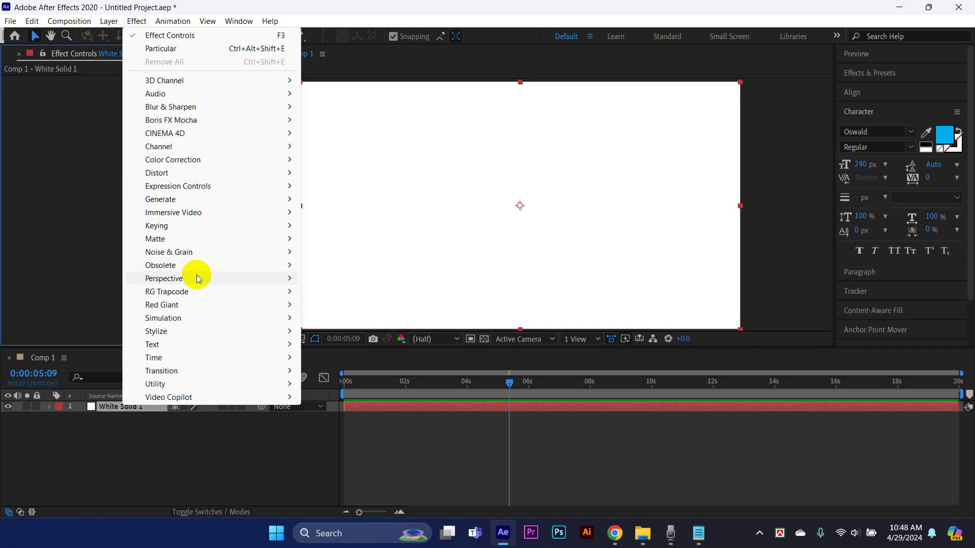
pyautogui.moveTo(197, 296)
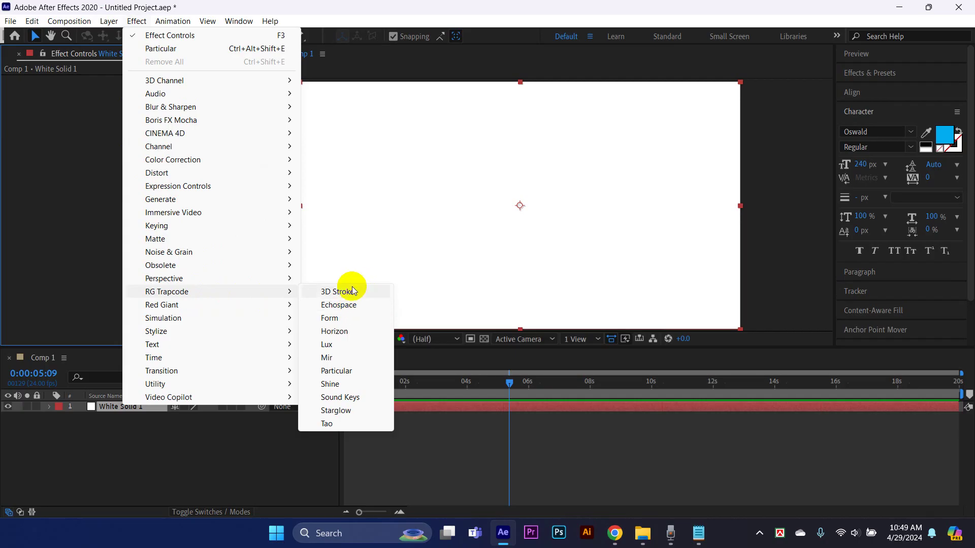
pyautogui.click(329, 318)
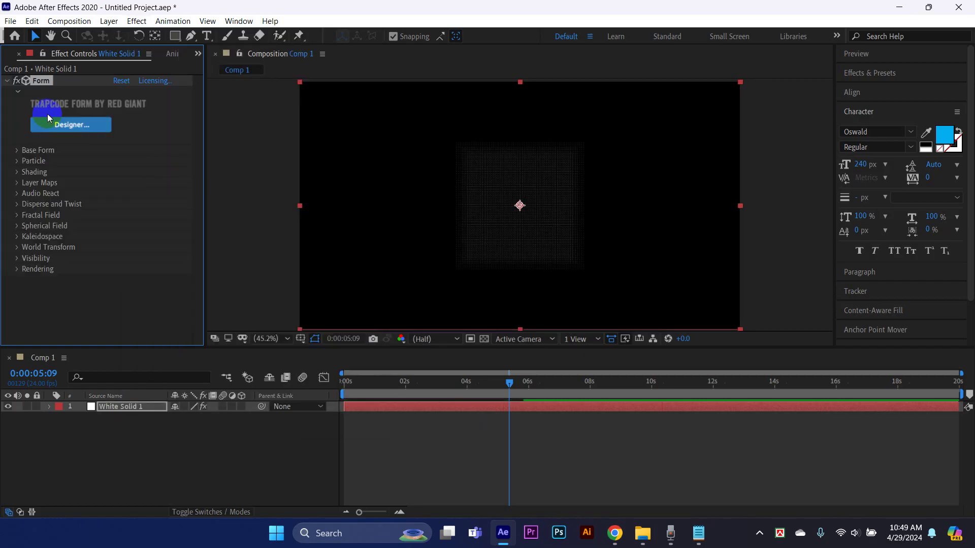
# - Examine the Basics, Bokeh, Lines and Spin Dots presets in the Form Designer, close it unapplied and collapse the Form effect's settings
pyautogui.click(69, 125)
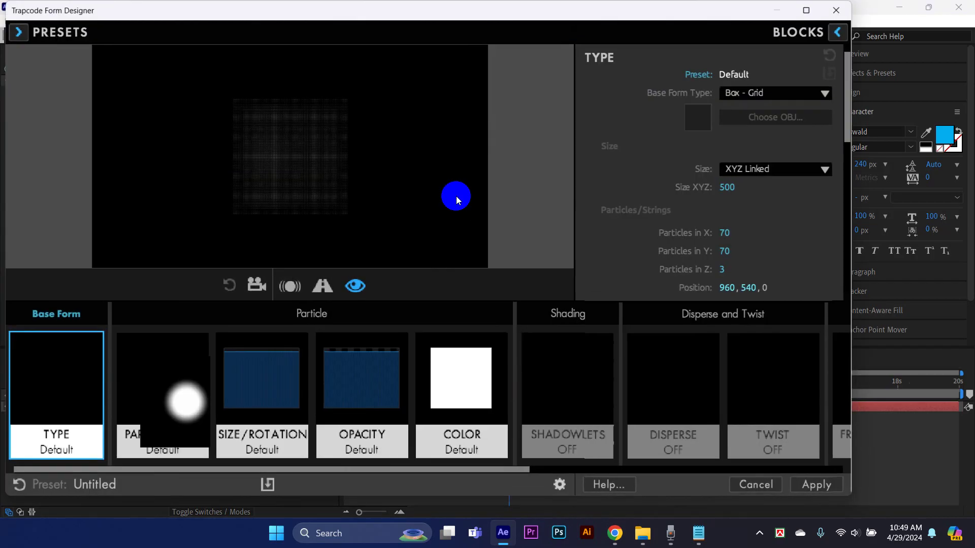
pyautogui.click(57, 31)
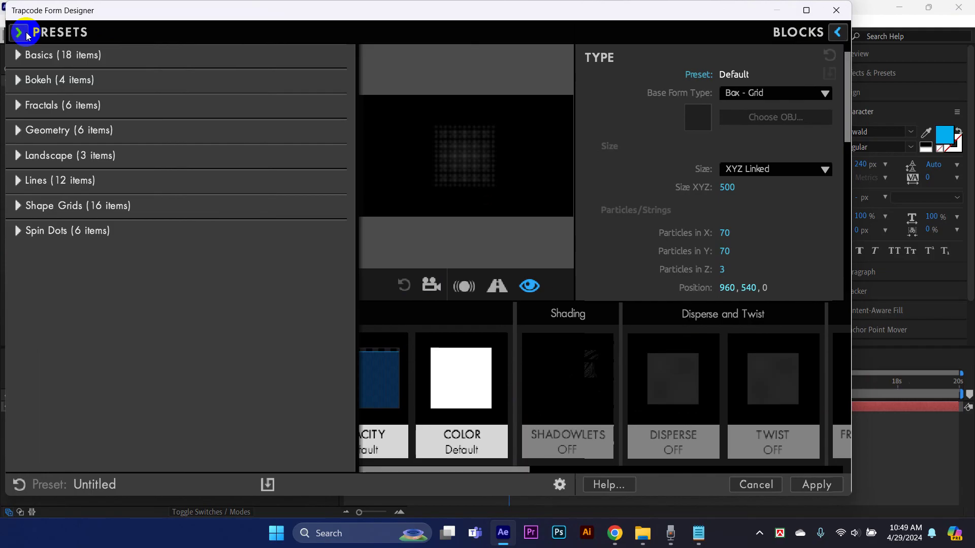
pyautogui.click(20, 60)
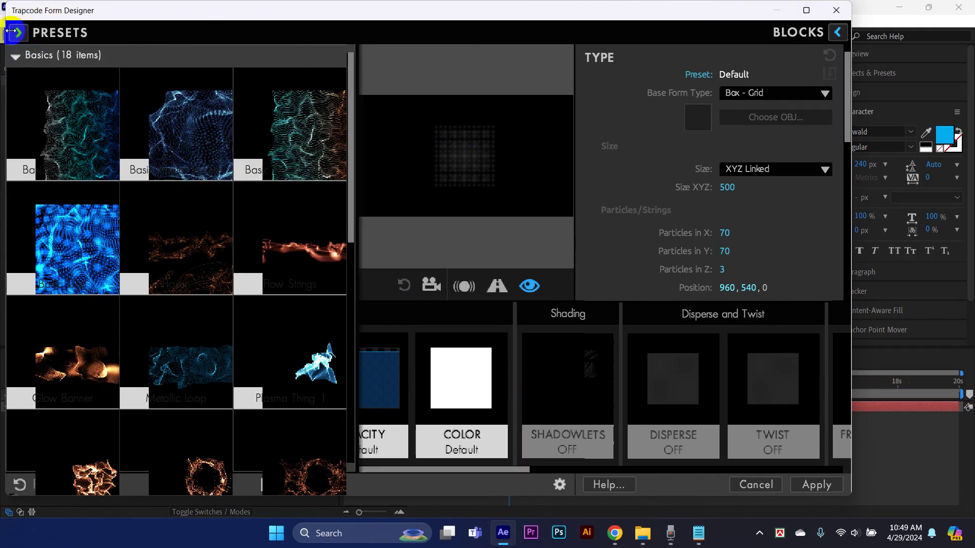
pyautogui.click(17, 57)
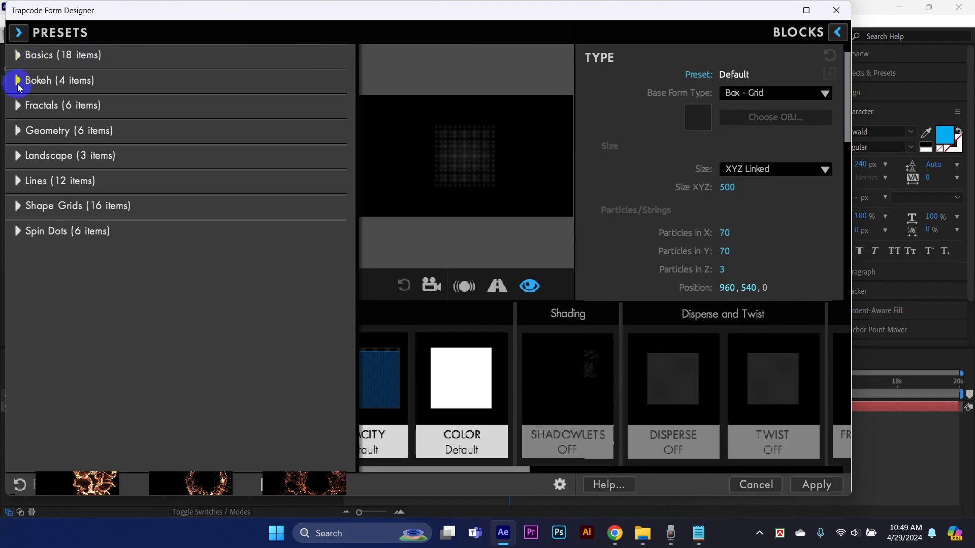
pyautogui.click(15, 81)
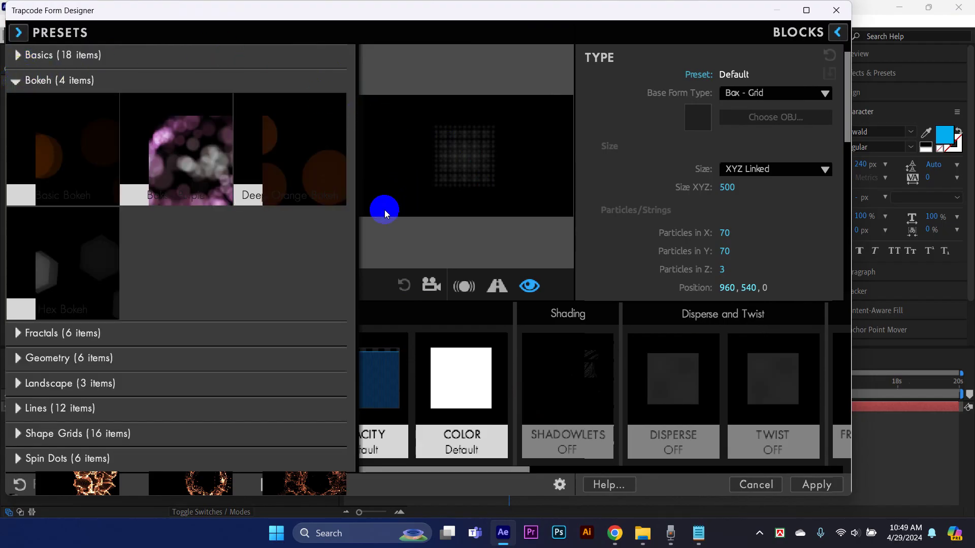
pyautogui.click(16, 81)
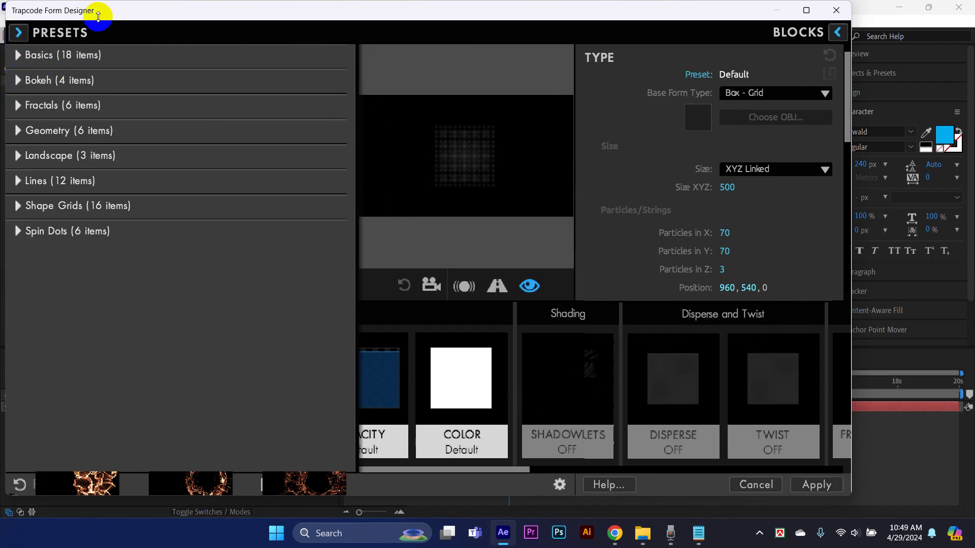
pyautogui.click(17, 181)
pyautogui.click(17, 181)
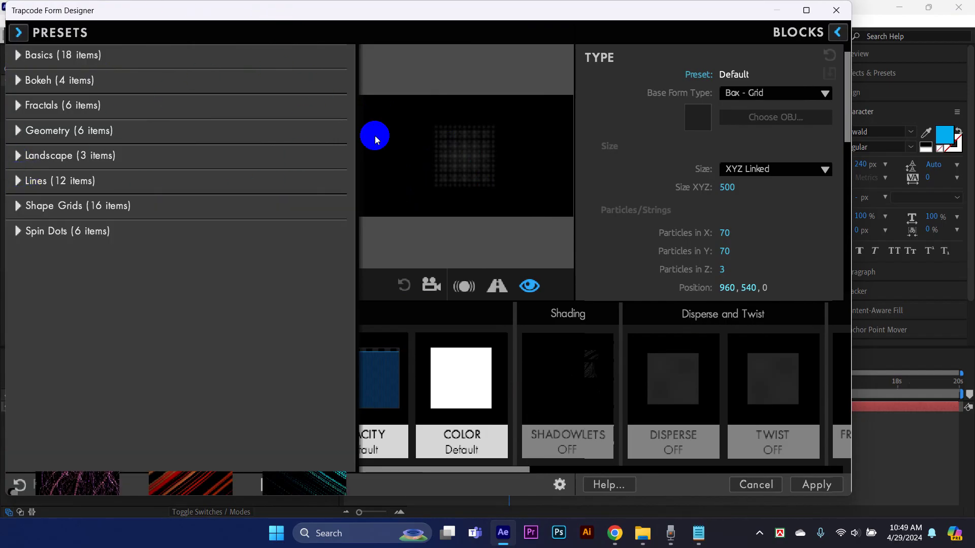
pyautogui.click(17, 231)
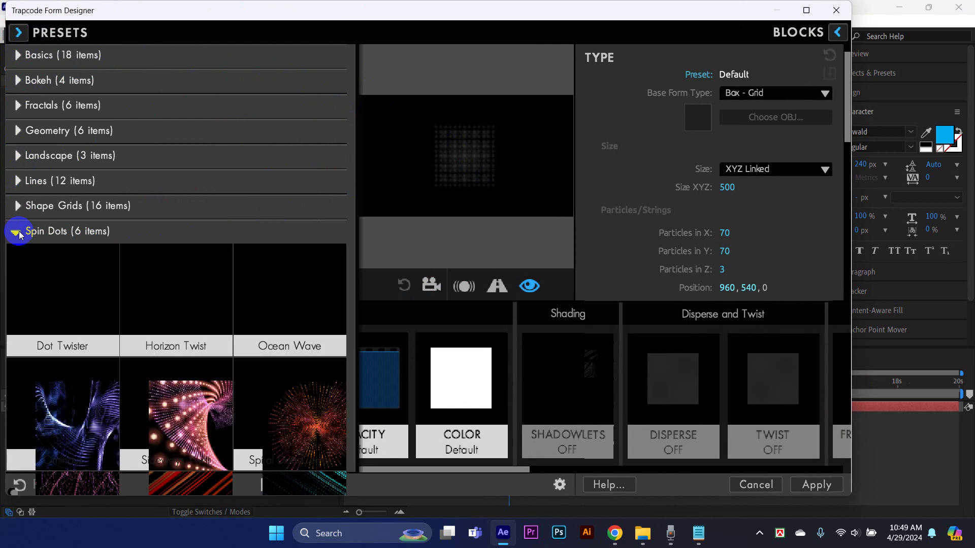
pyautogui.click(19, 232)
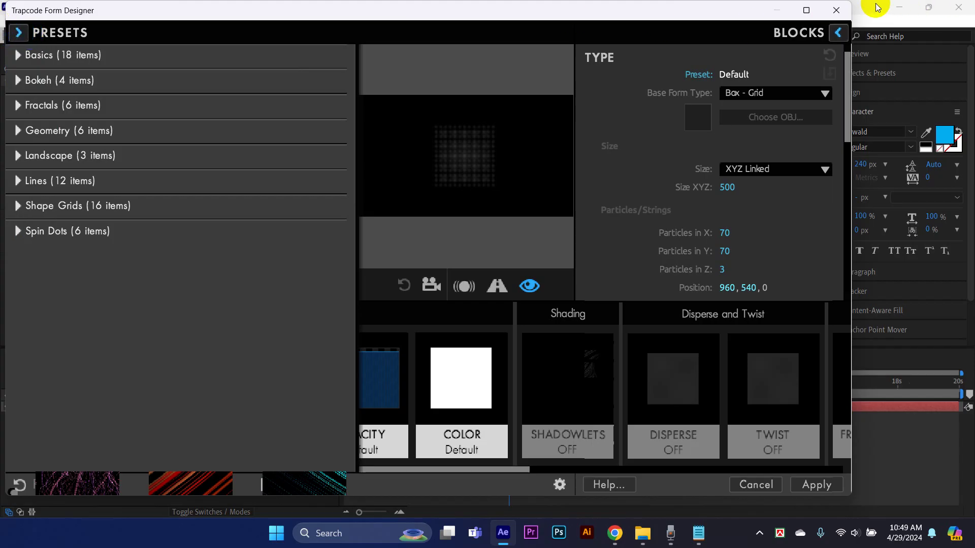
pyautogui.click(836, 9)
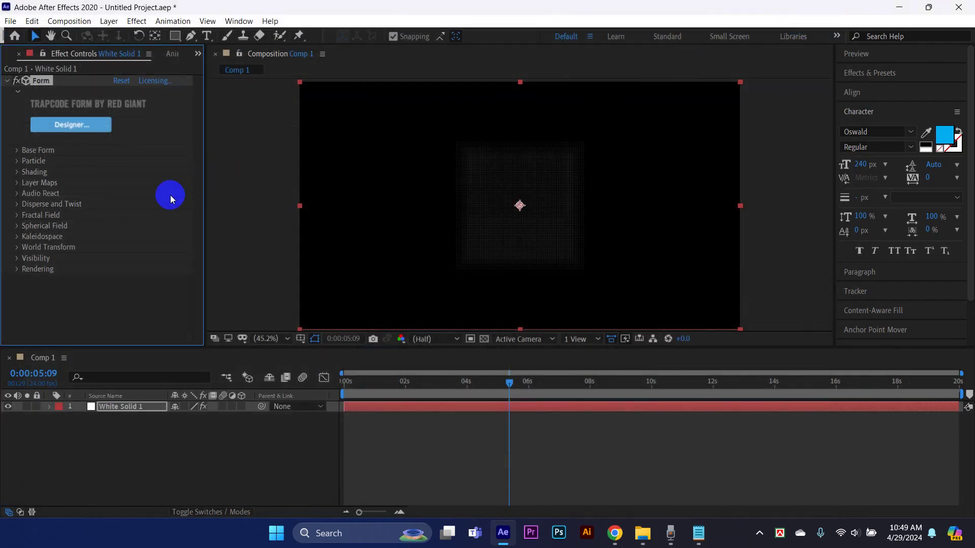
pyautogui.click(6, 81)
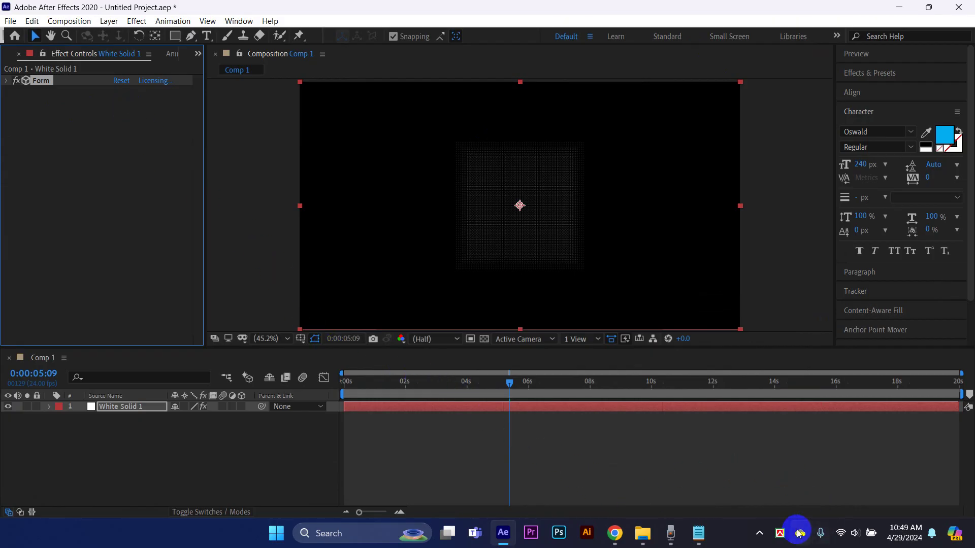
# - Reveal the hidden background programs in the Windows system tray
pyautogui.click(760, 533)
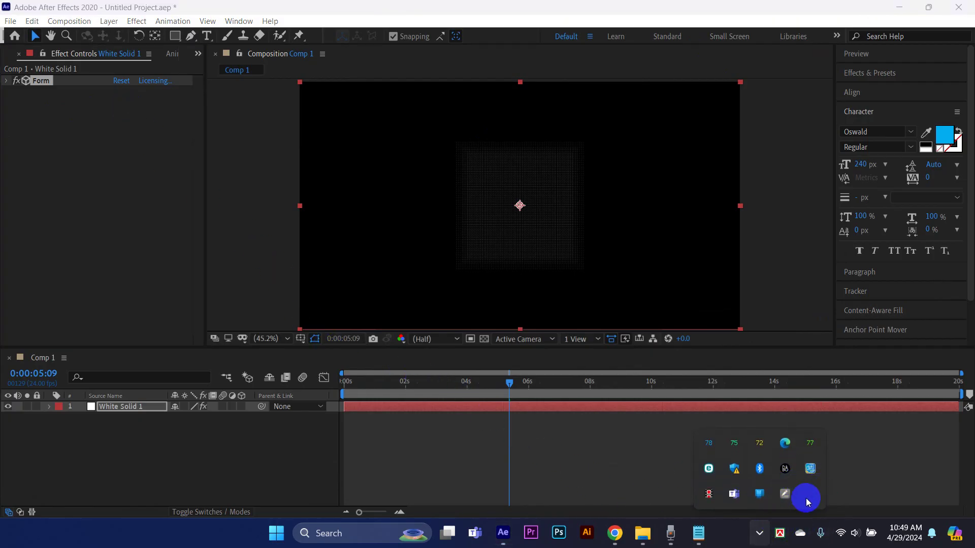